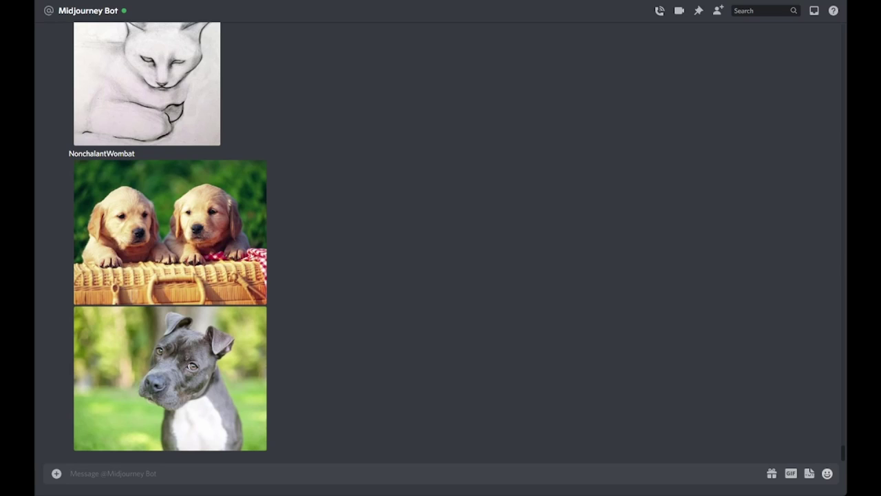
Enlarge and close the puppies and pit bull reference photos to inspect them
left_click(233, 248)
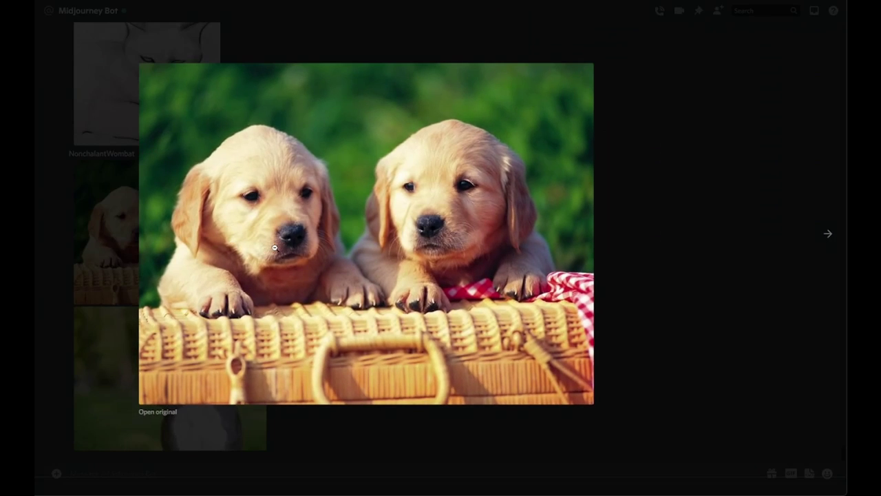
left_click(365, 441)
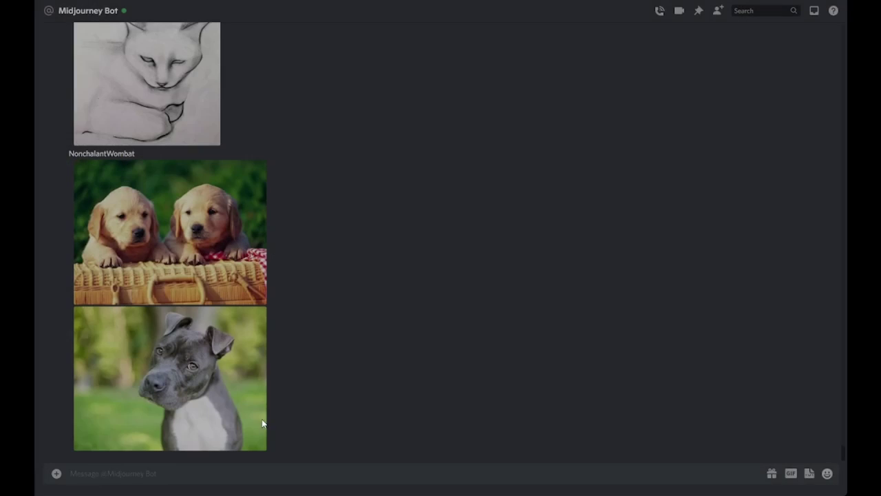
left_click(258, 419)
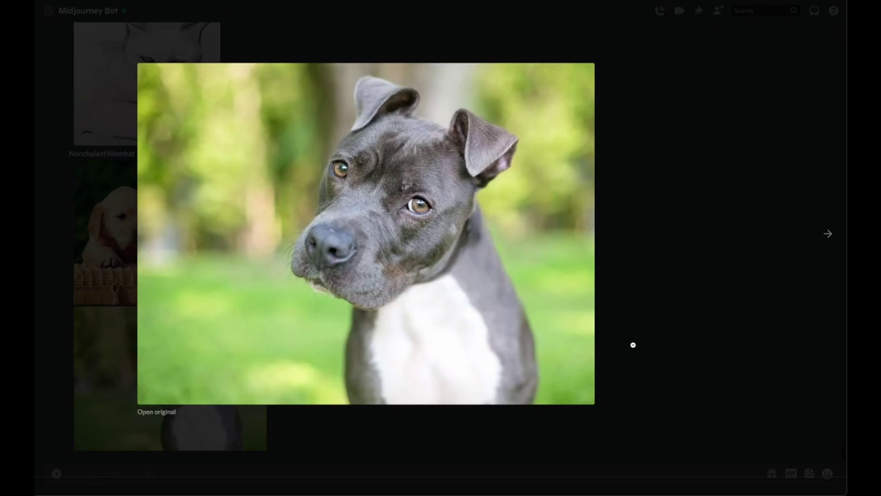
left_click(633, 344)
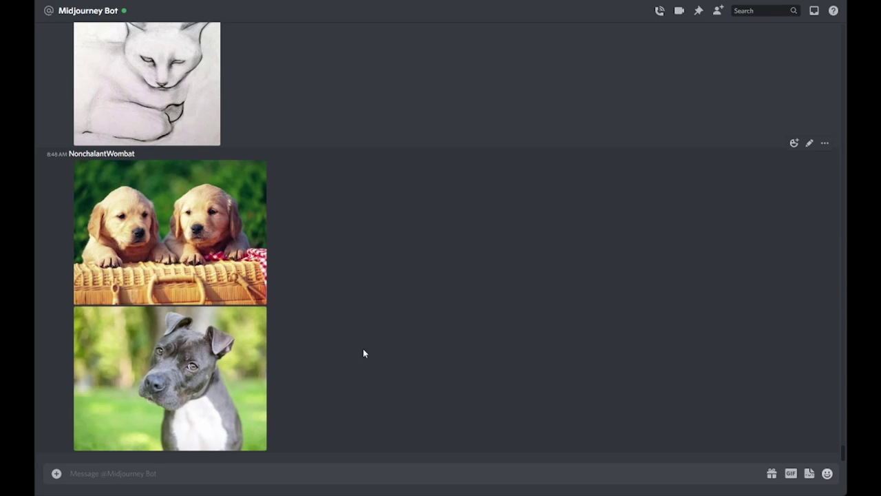
scroll(401, 372, "up", 5)
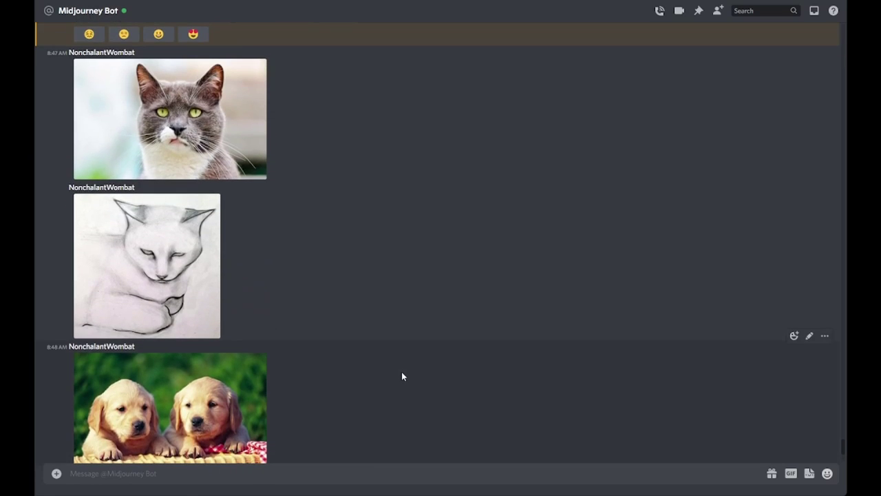
scroll(402, 376, "down", 1)
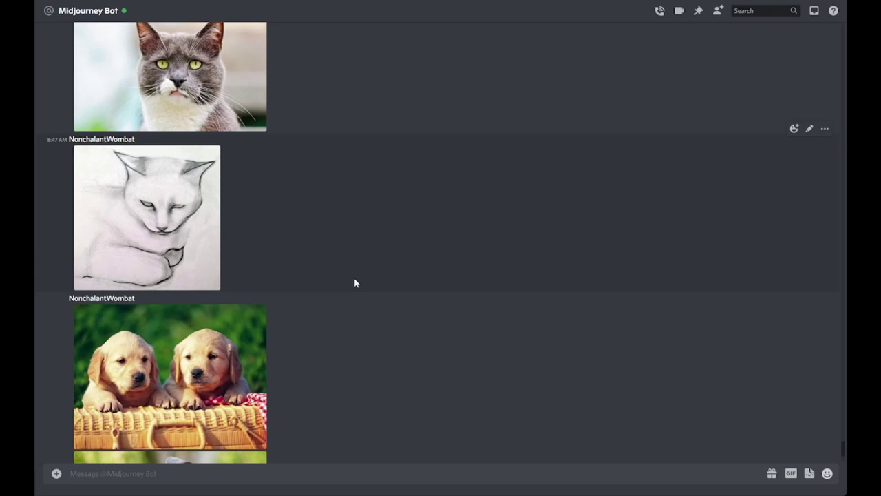
scroll(354, 282, "up", 1)
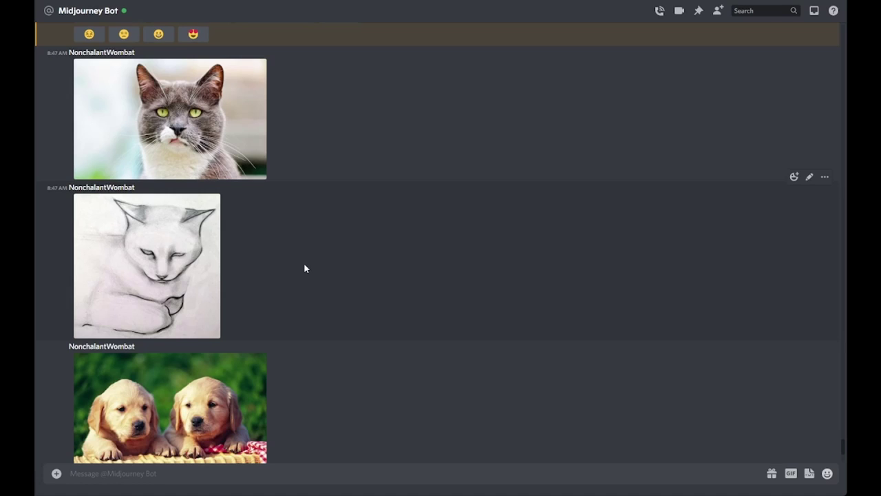
scroll(305, 268, "down", 3)
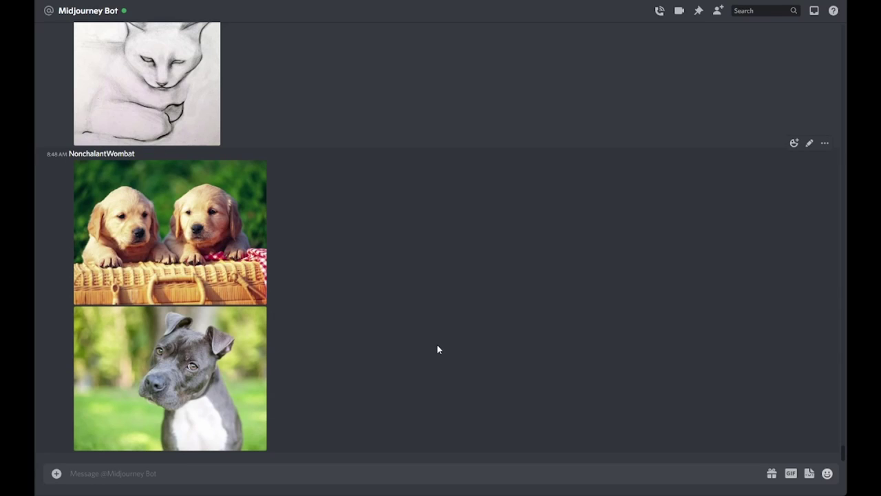
Run /imagine with the prompt 'a dog'
left_click(209, 474)
type("/imagine")
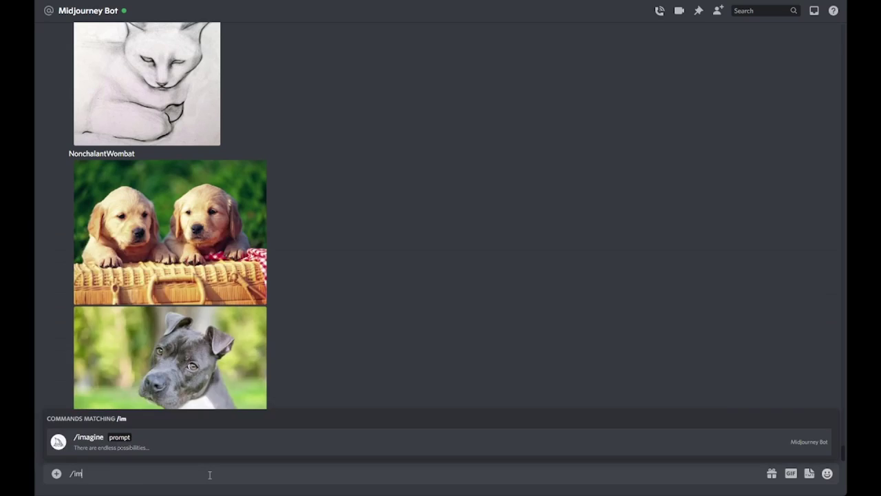
key("Tab")
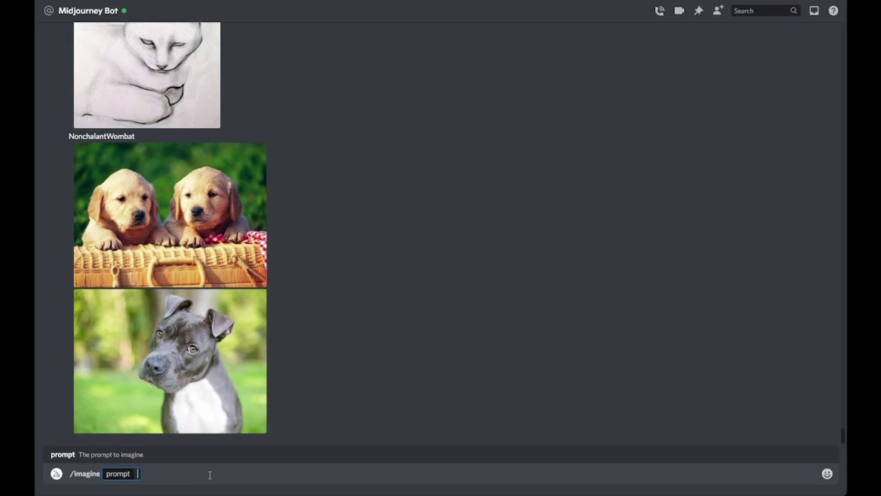
type("a dog")
key("Return")
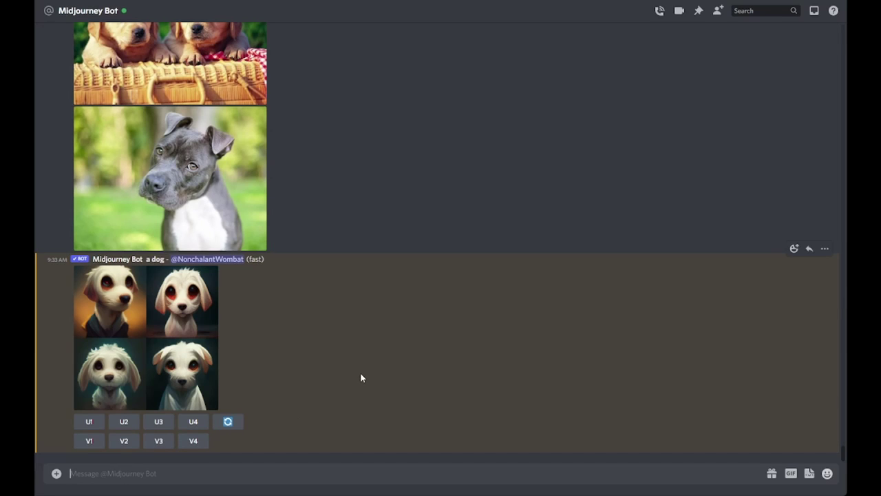
Submit a /imagine prompt for a grey-black, brown-eyed pitbull ending 'photoreal, detailed, lifelike --v 4'
type("/imagine prompt ")
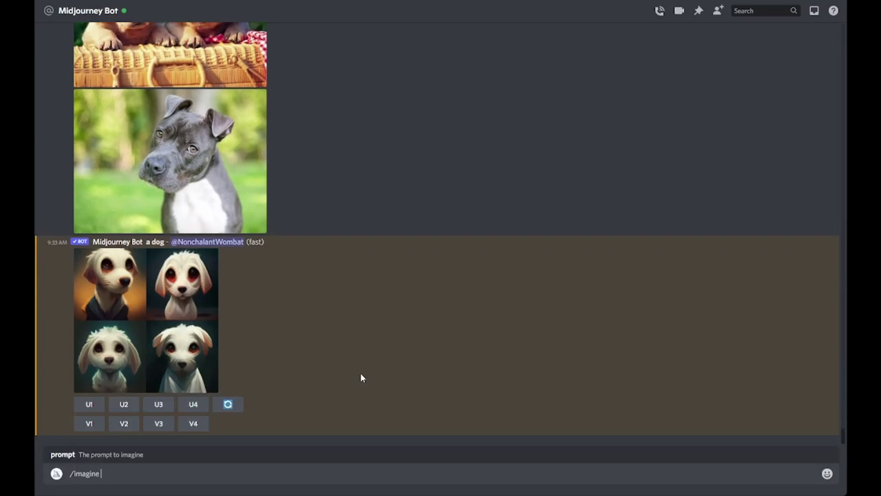
type("a")
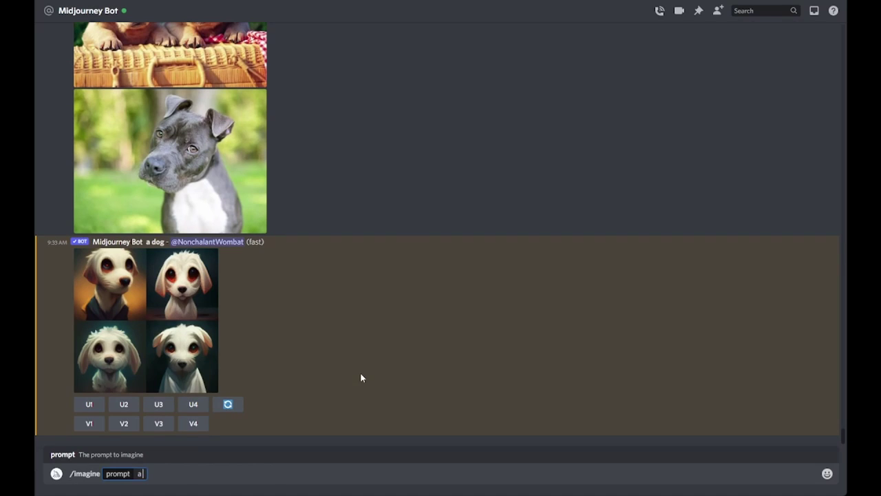
type(" pitbull dog")
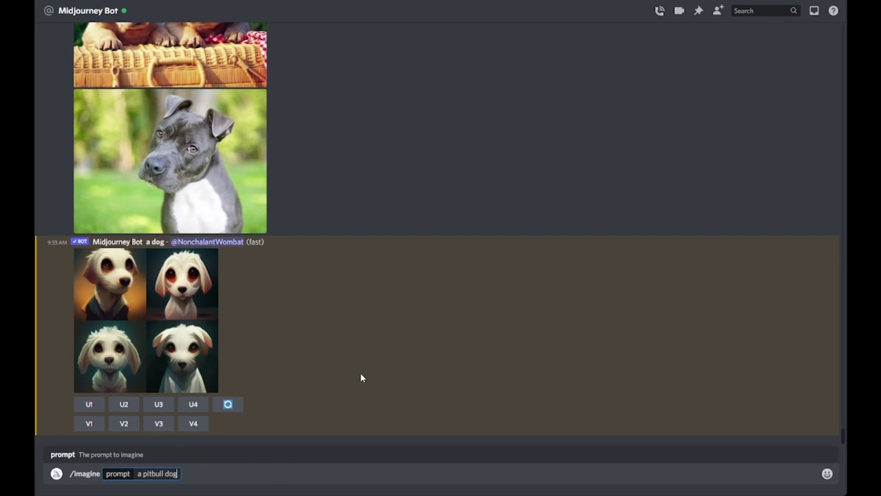
type(" with grey")
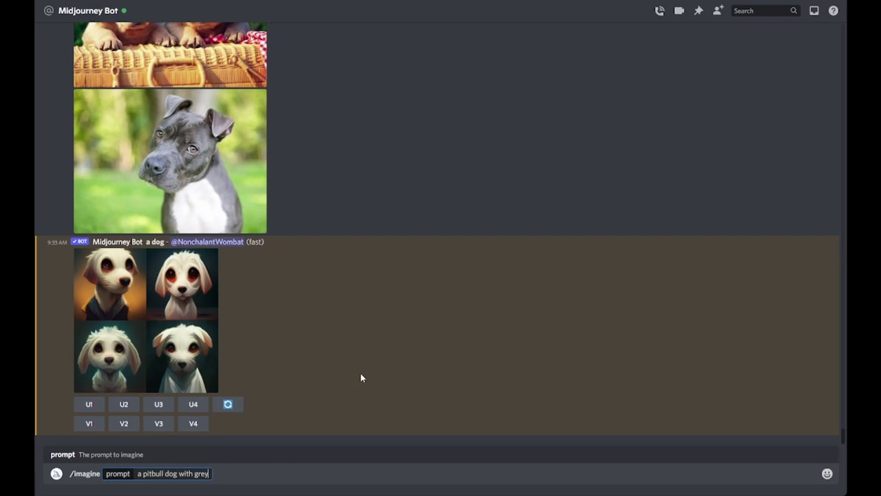
type("-black fur and brown eyes looking into the camera with a white chest")
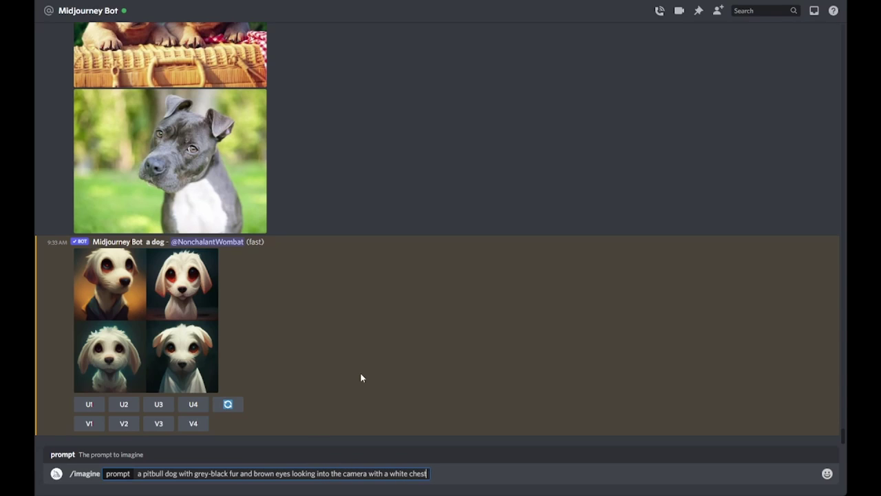
type(" on a sunny day, and")
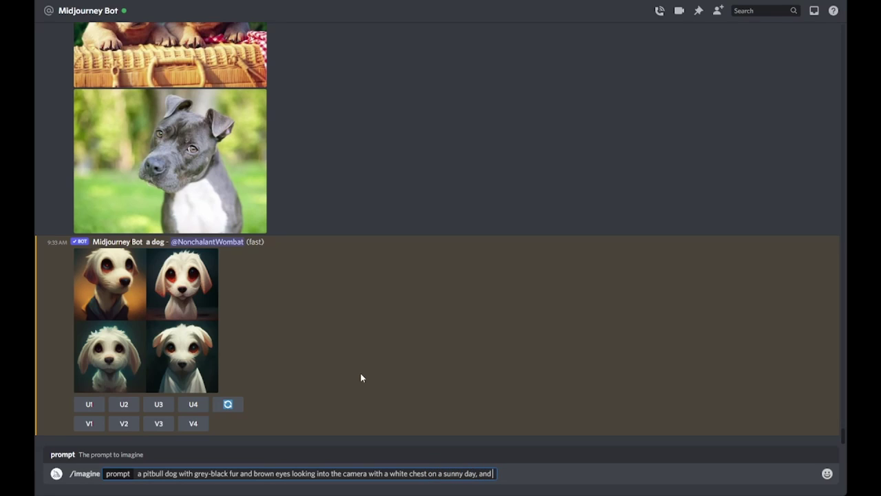
key("BackSpace")
key("BackSpace")
key("BackSpace")
key("BackSpace")
type("photoreal, detailed, lifelike")
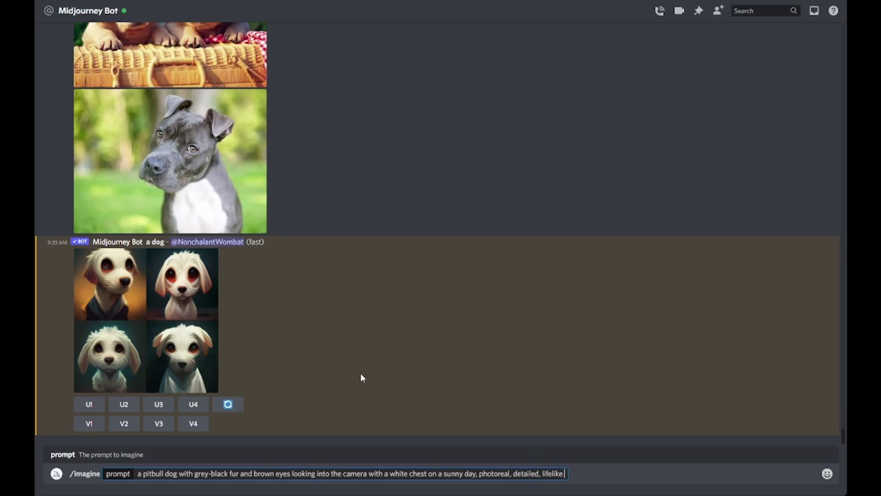
type(" --v 4")
key("Return")
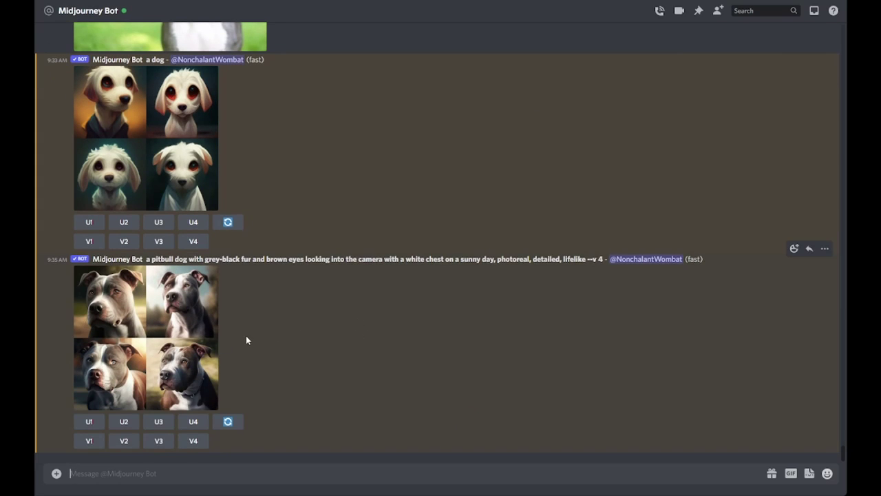
scroll(284, 338, "up", 1)
scroll(287, 334, "down", 1)
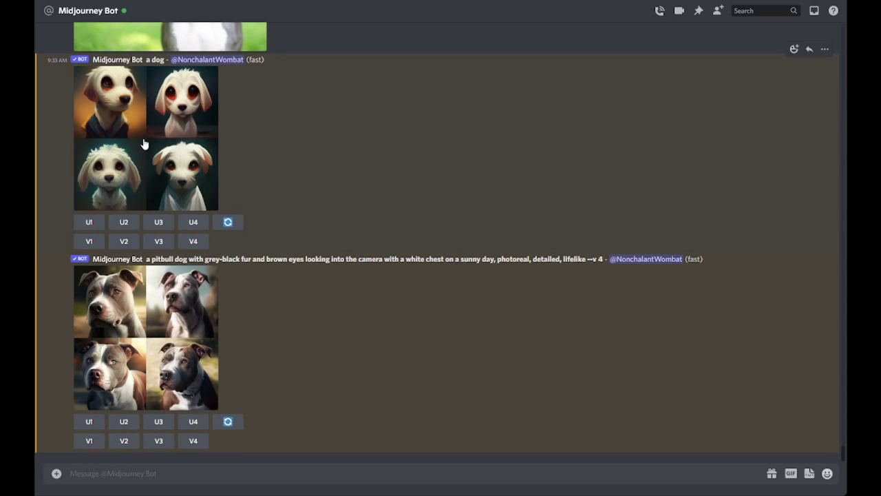
Compare the generated pitbull grid with the grey pitbull reference photo, then close the viewer
left_click(182, 341)
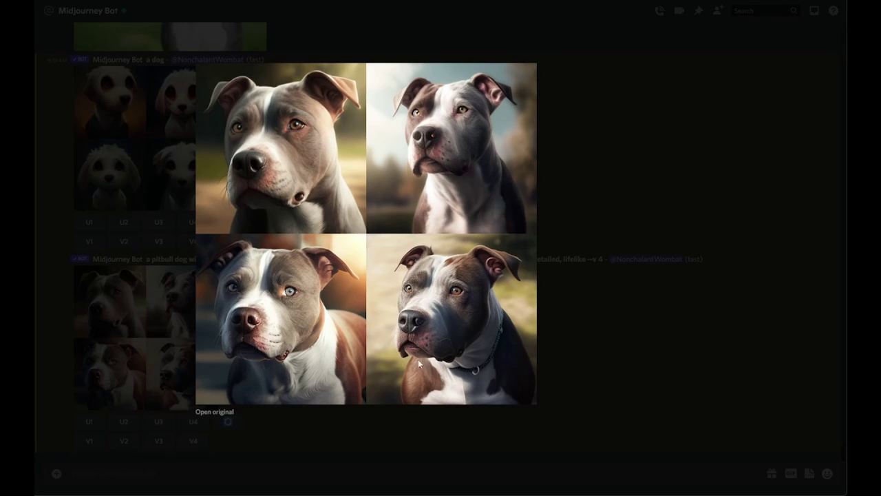
left_click(378, 418)
scroll(275, 380, "up", 5)
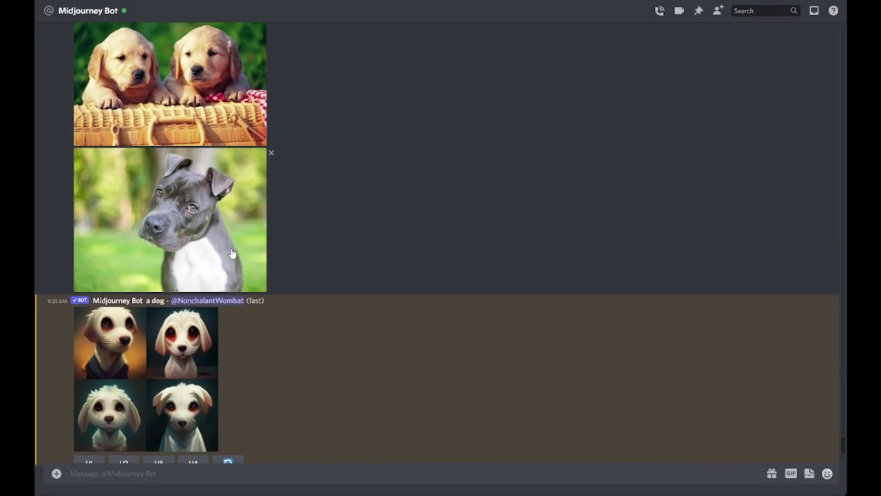
left_click(232, 255)
left_click(641, 380)
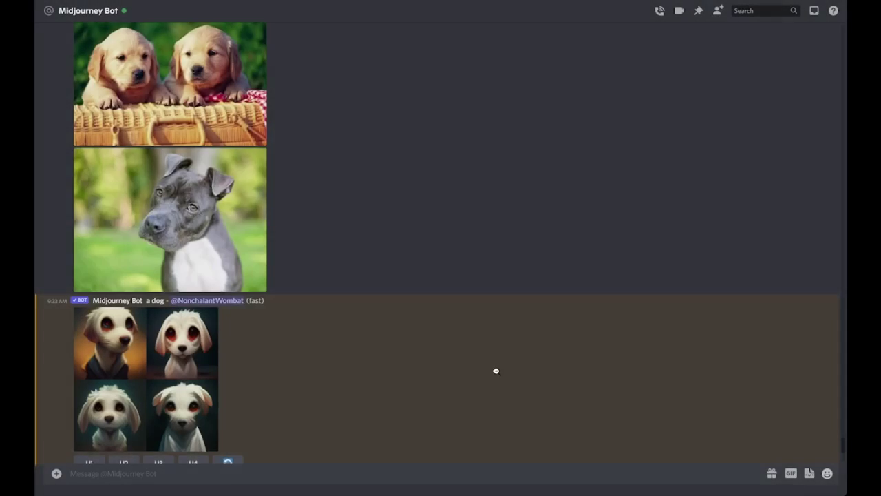
scroll(475, 375, "down", 4)
left_click(191, 366)
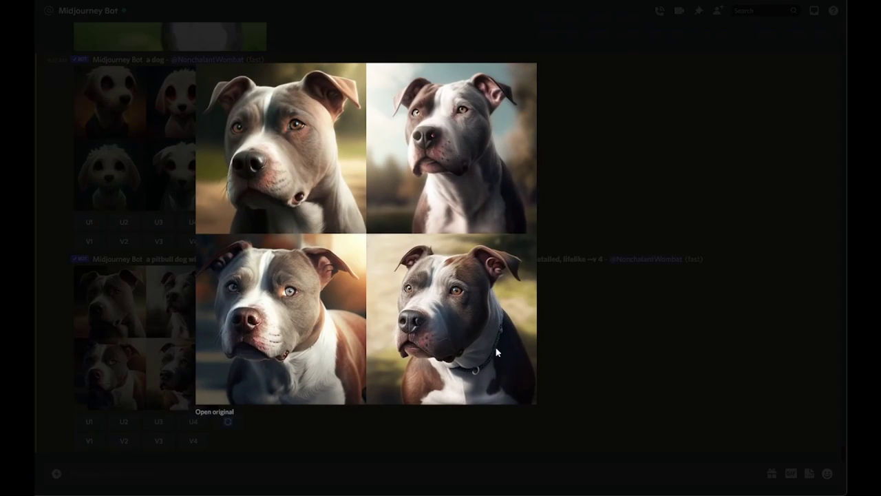
left_click(579, 358)
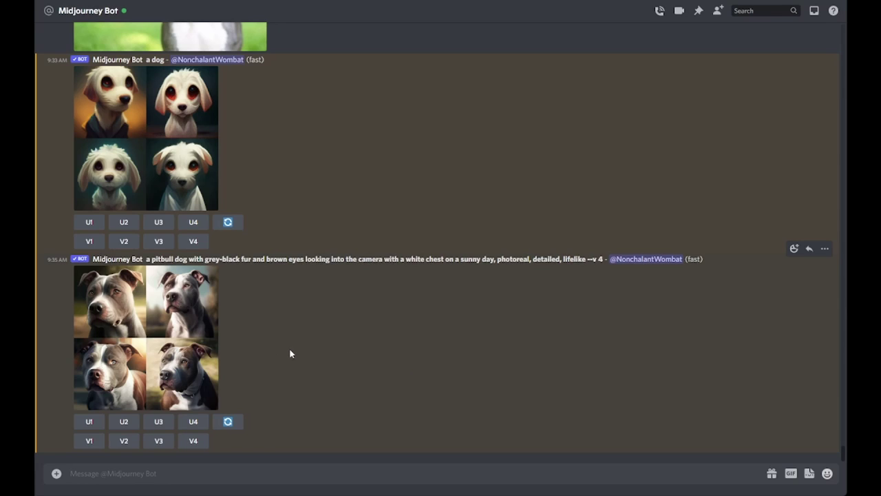
Inspect the pitbull grid enlarged, then request the U1 upscale of the first image
left_click(195, 376)
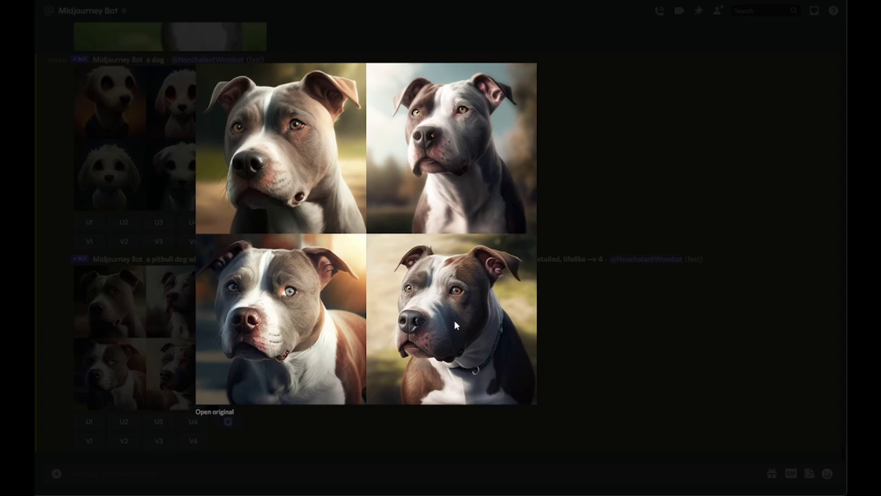
left_click(325, 423)
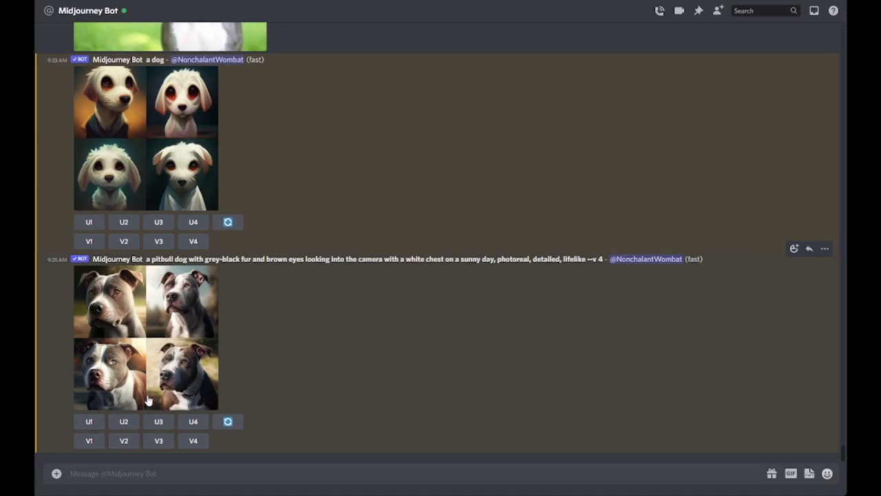
left_click(91, 423)
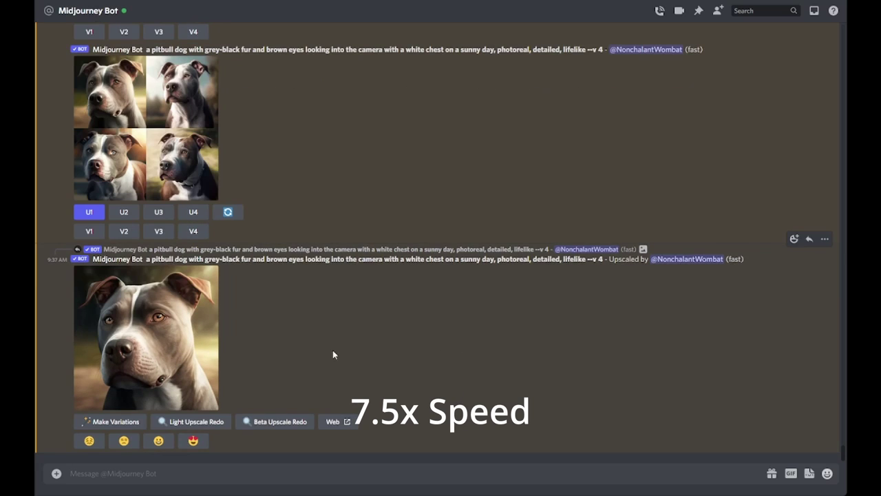
left_click(143, 358)
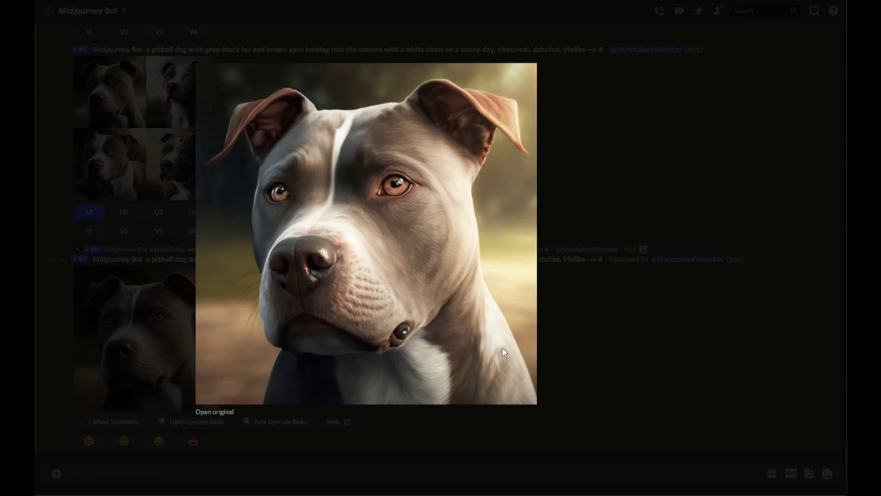
key("Escape")
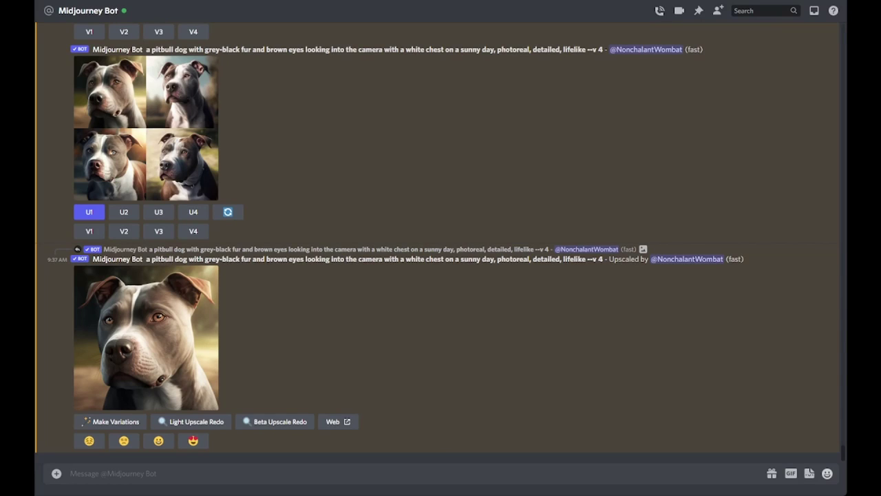
left_click(125, 480)
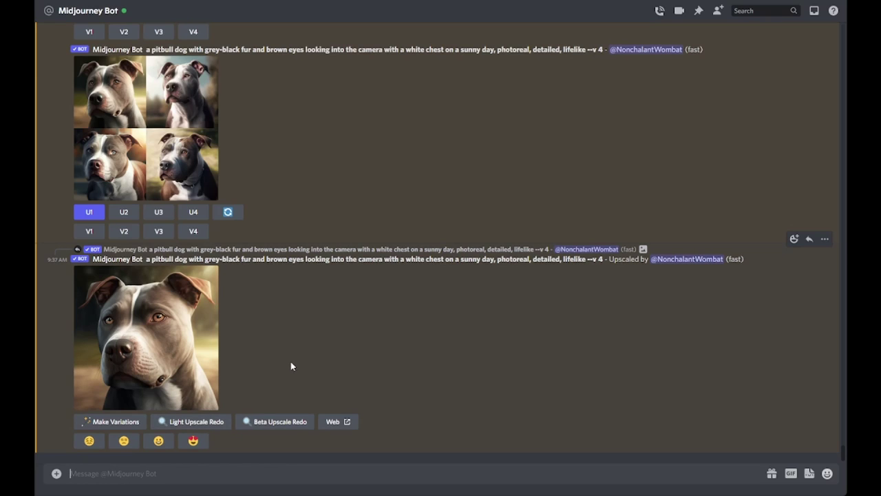
Scroll up to the uploaded grey pitbull photo and choose Copy Link from its menu
scroll(269, 367, "up", 5)
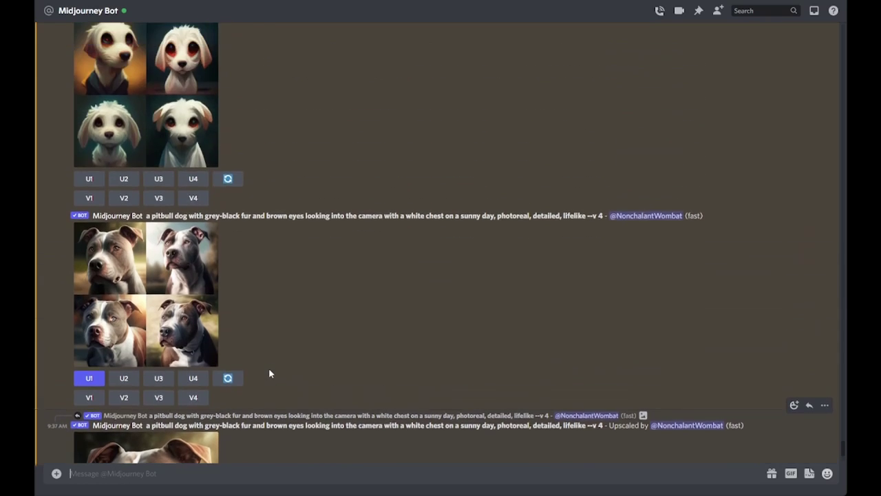
scroll(270, 373, "up", 2)
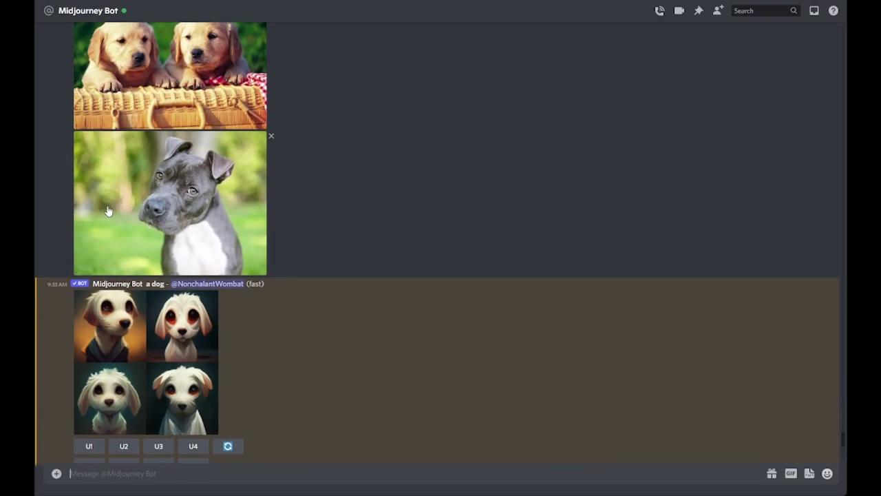
right_click(183, 225)
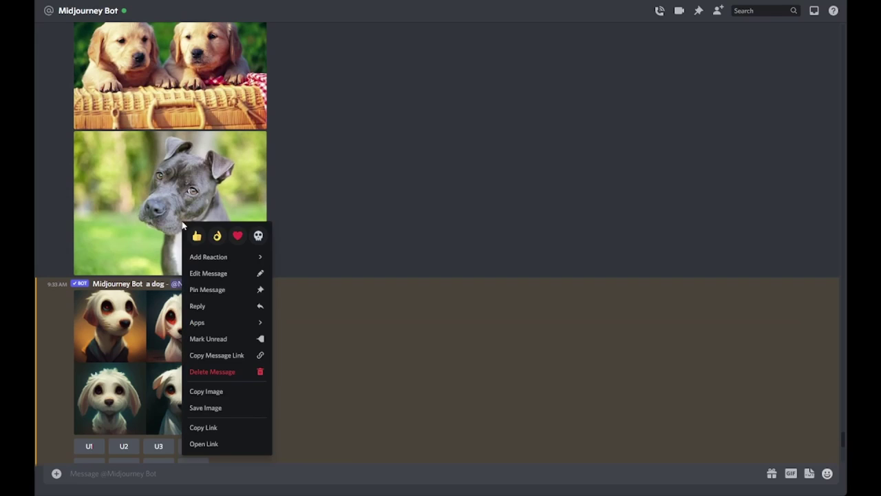
left_click(210, 431)
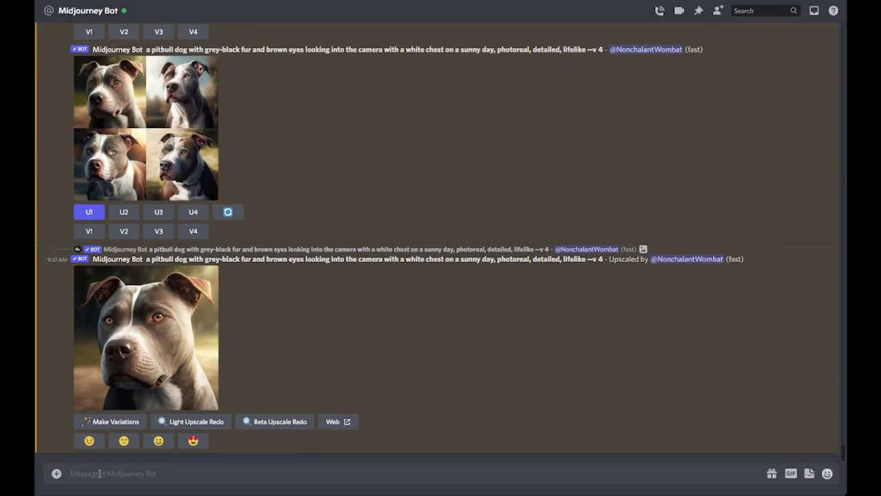
Submit /imagine with the reference photo link followed by the earlier grey-black pitbull prompt text
left_click(106, 473)
type("/imagine")
key("Tab")
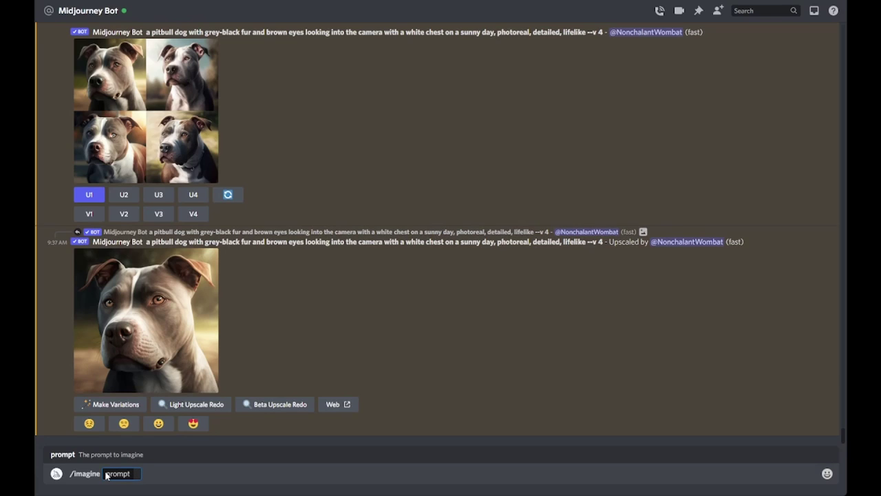
key("ctrl+v")
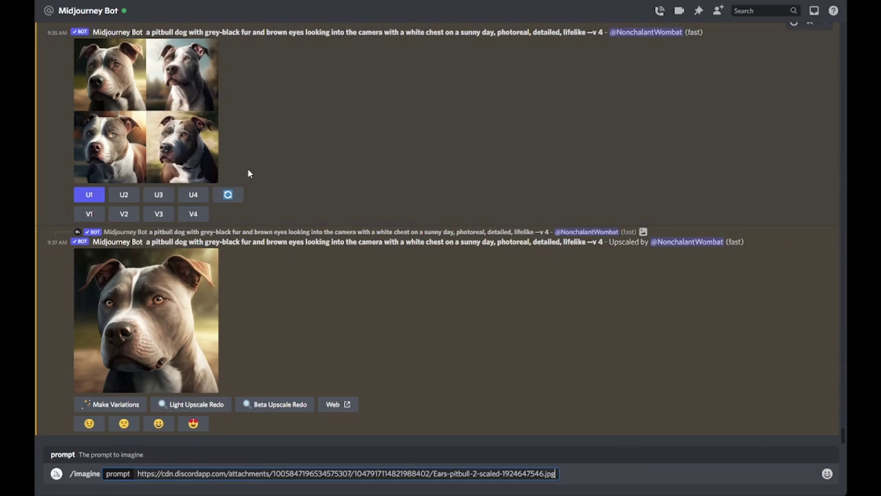
scroll(600, 101, "up", 1)
left_click_drag(605, 80, 146, 81)
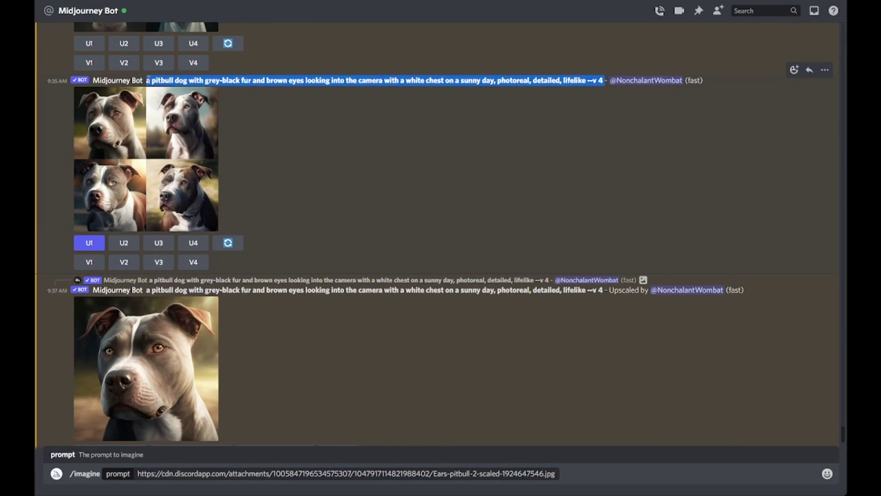
scroll(558, 413, "down", 1)
key("ctrl+v")
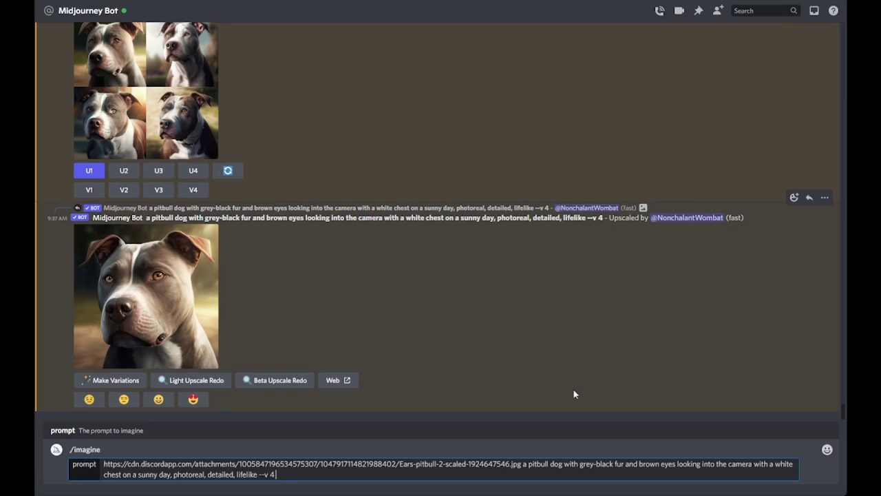
key("Return")
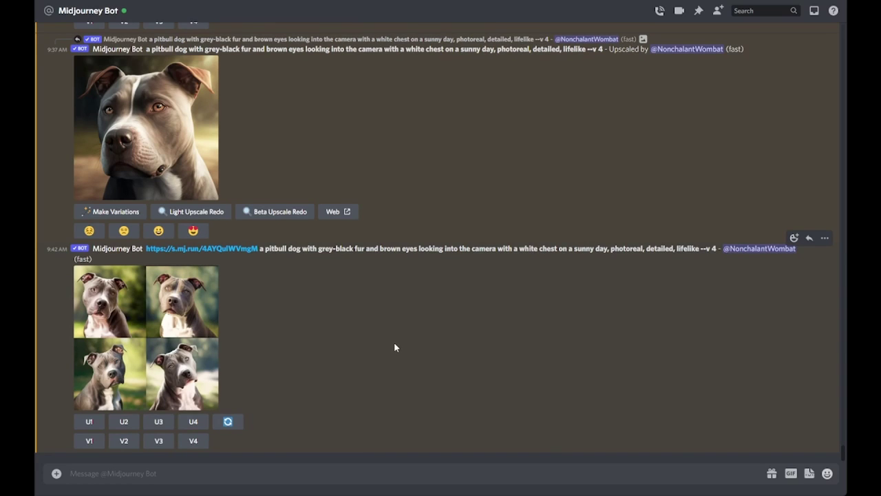
left_click(202, 335)
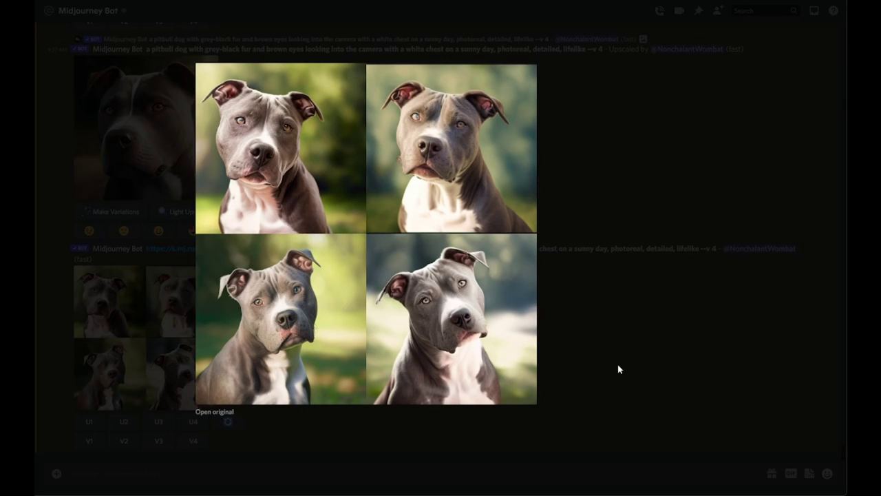
left_click(593, 367)
scroll(489, 338, "up", 10)
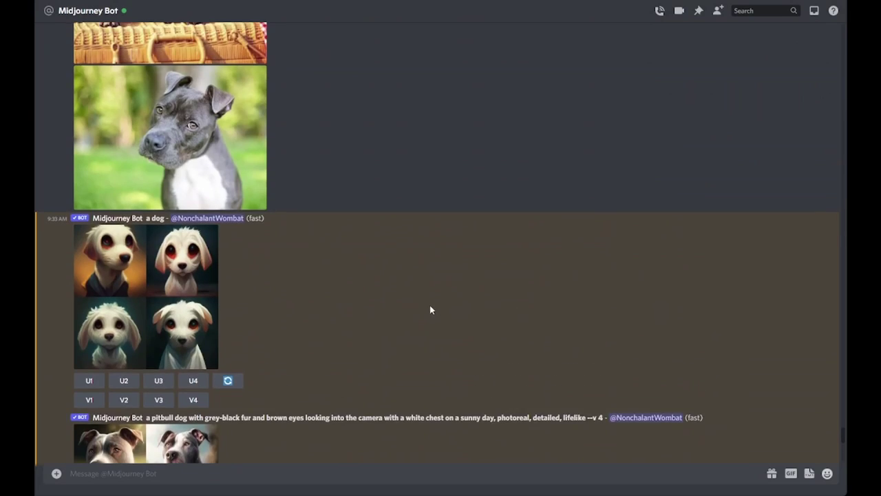
left_click(260, 221)
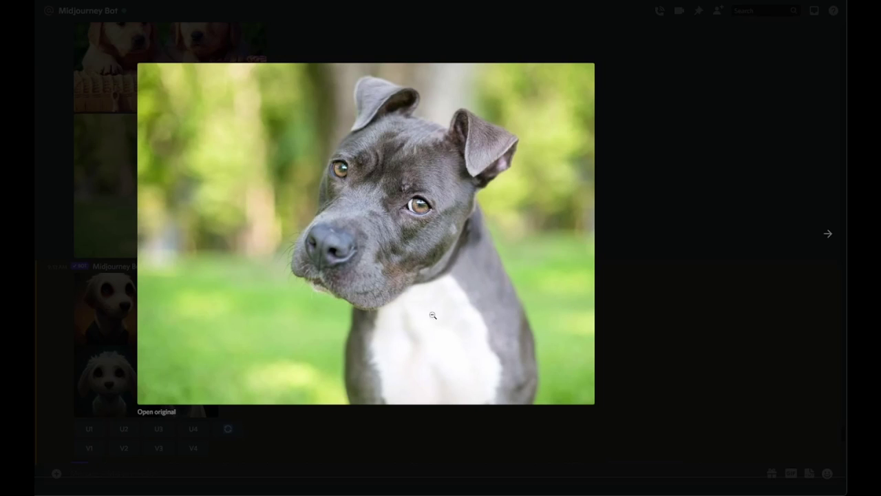
left_click(650, 347)
scroll(448, 344, "down", 5)
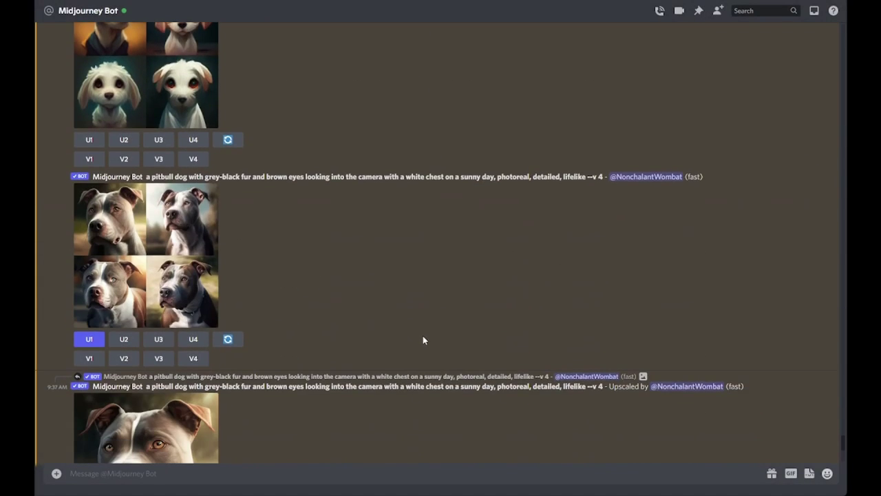
scroll(423, 337, "down", 5)
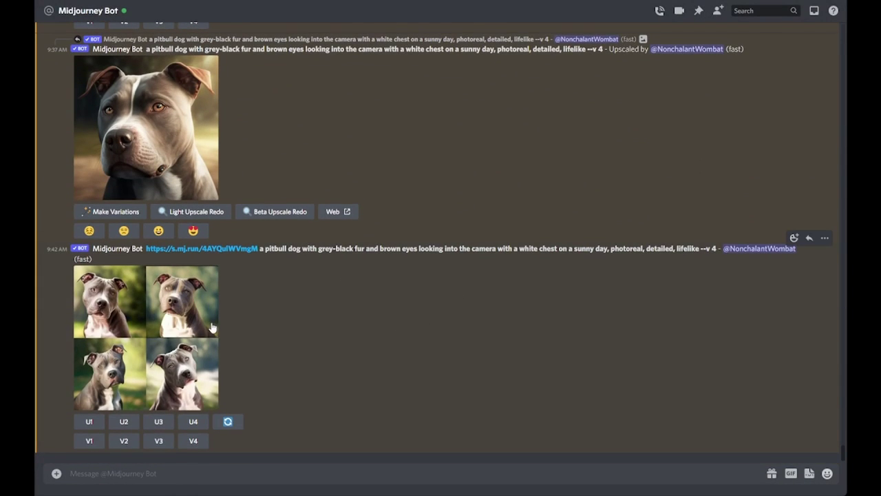
left_click(185, 332)
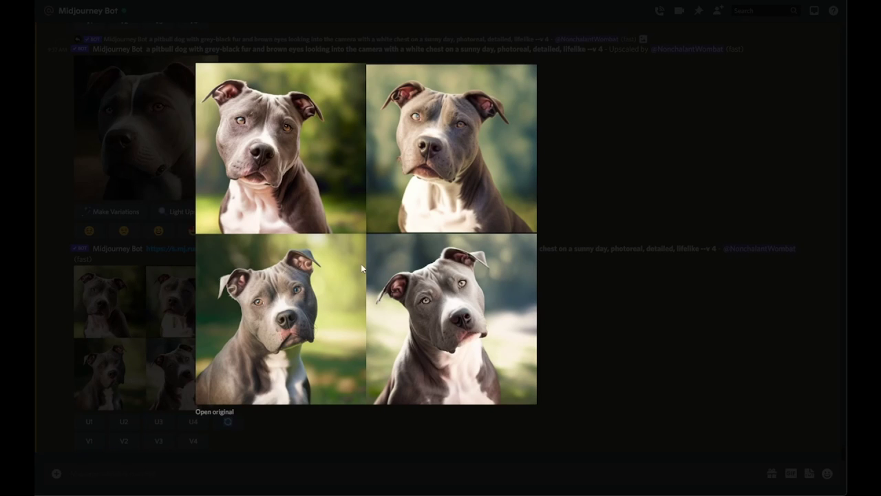
left_click(580, 362)
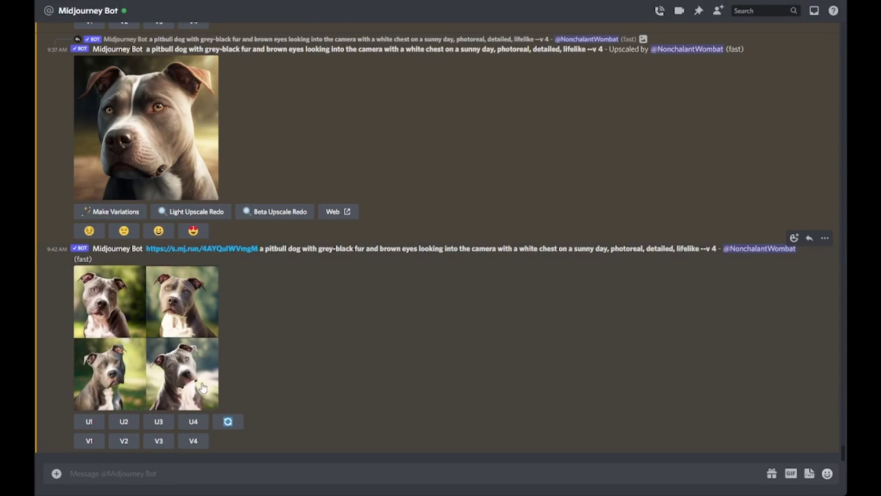
Request the U4 upscale of the fourth pitbull, then preview the enlarged result
left_click(193, 423)
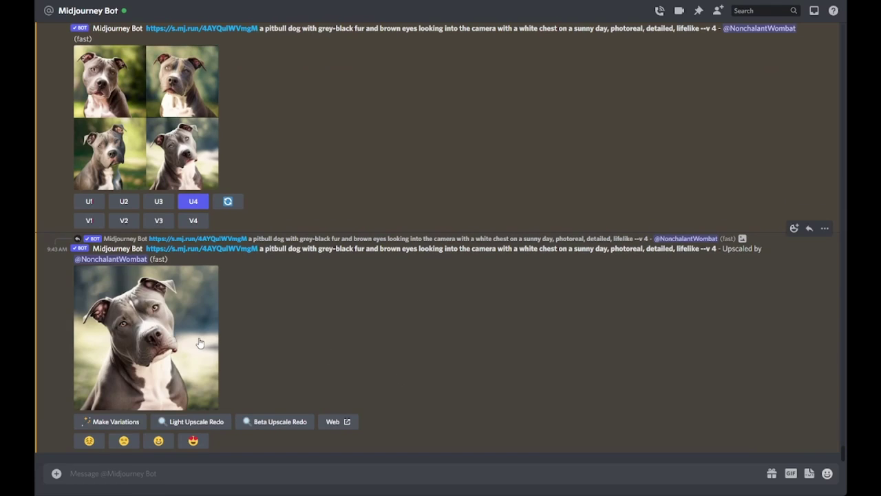
left_click(199, 342)
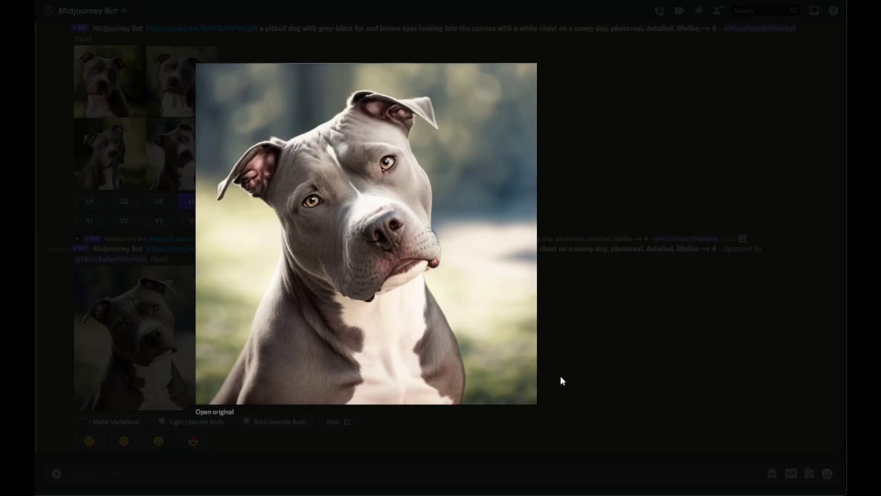
left_click(561, 380)
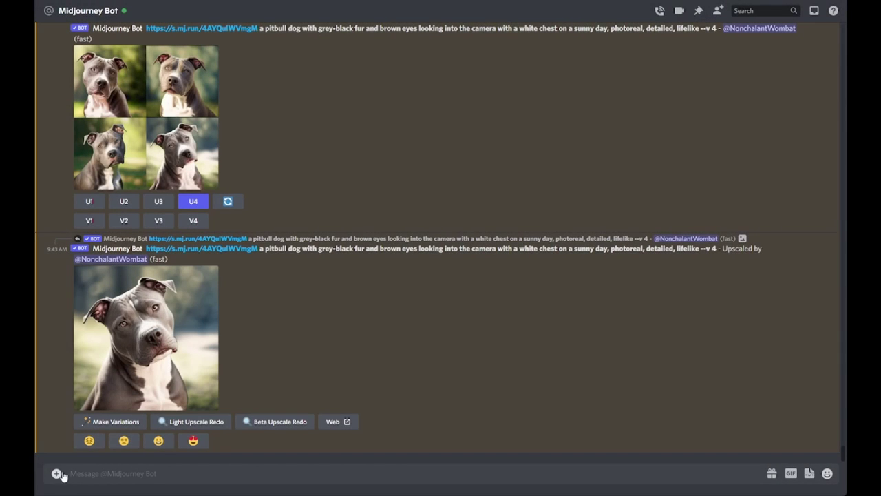
Attach nordic village.jpg to a message, send it, and preview the posted photo
left_click(69, 471)
left_click(69, 471)
left_click_drag(600, 491, 507, 397)
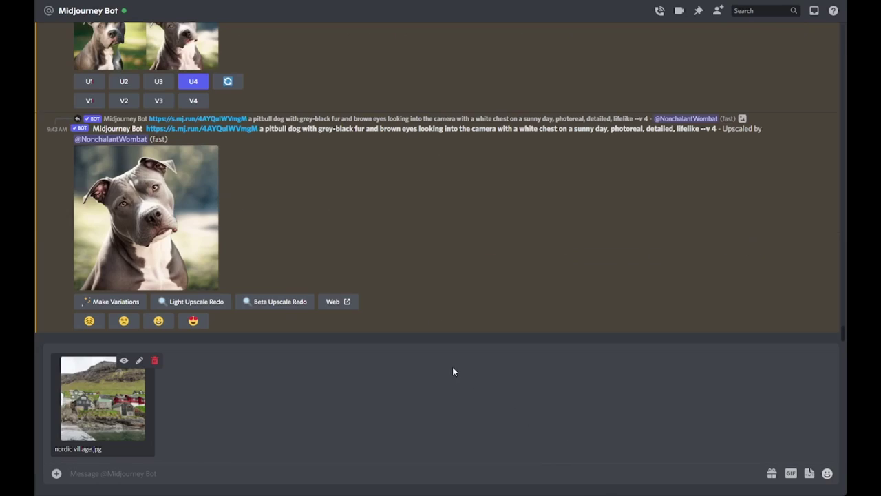
key("Return")
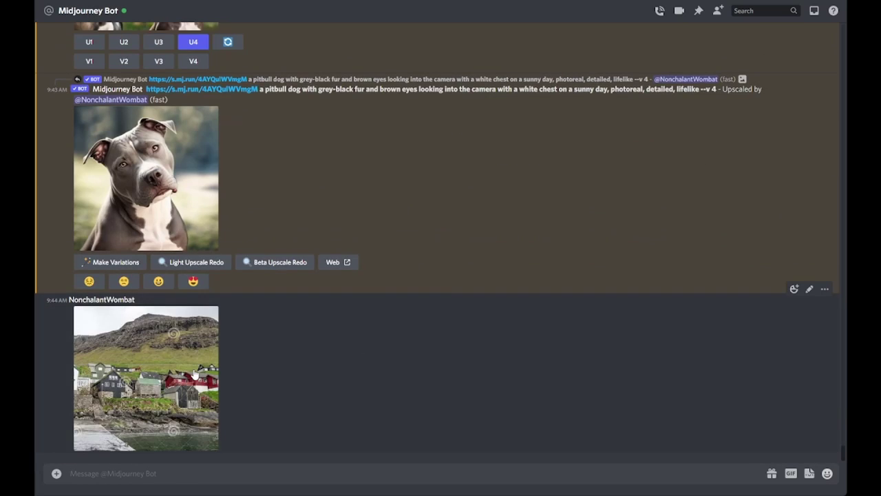
left_click(195, 375)
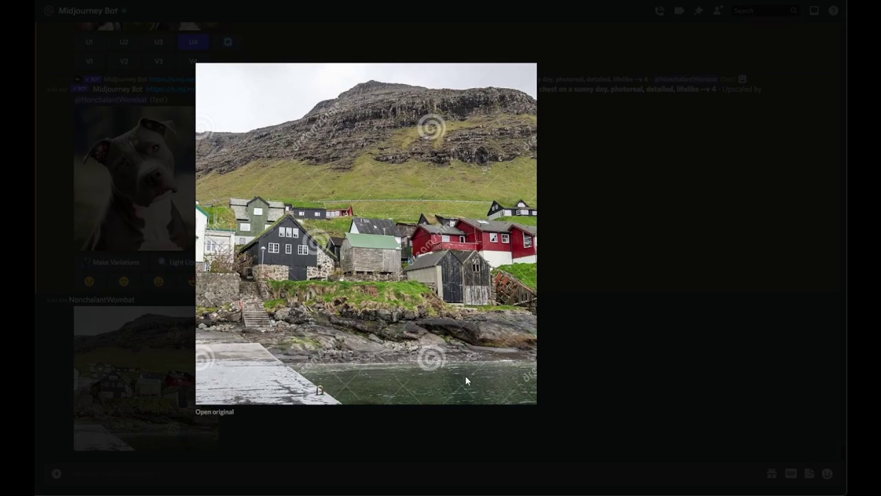
left_click(586, 386)
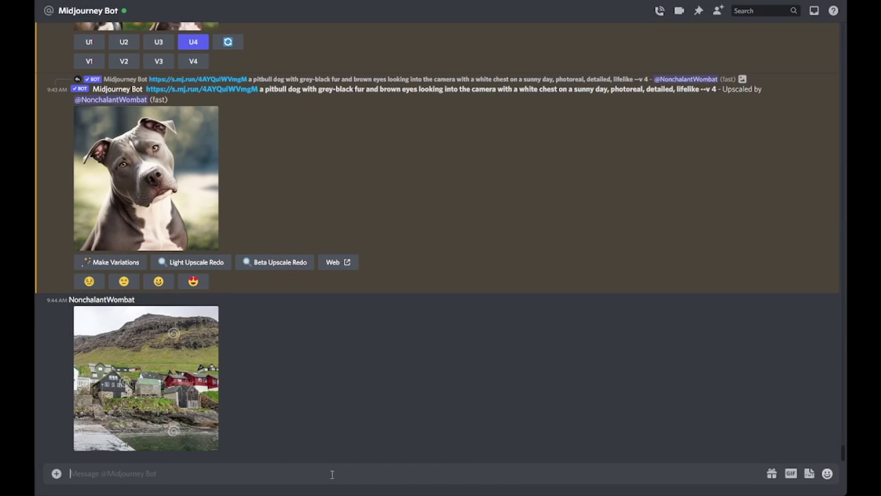
Prompt /imagine with the village photo link plus 'a nordic village on a river near cliffs on an overcast day, photoreal detailed lifelike --v 4'
type("/imagine")
key("Return")
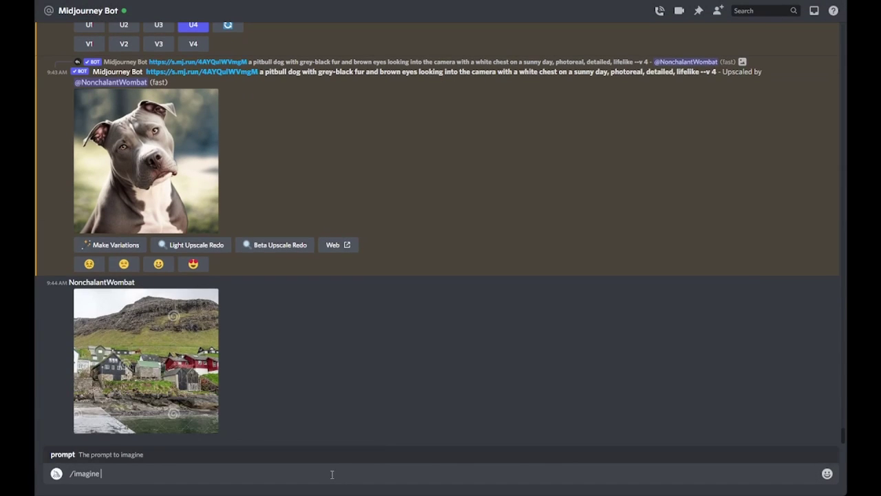
right_click(184, 382)
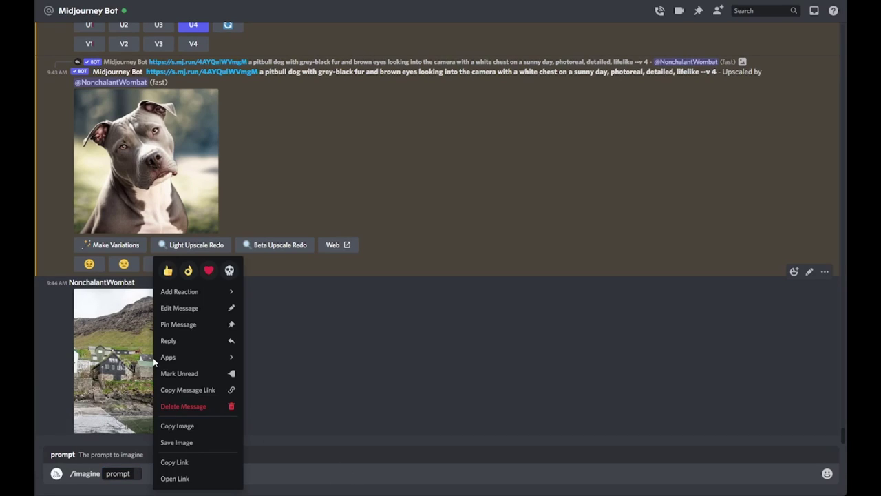
left_click(189, 462)
key("ctrl+v")
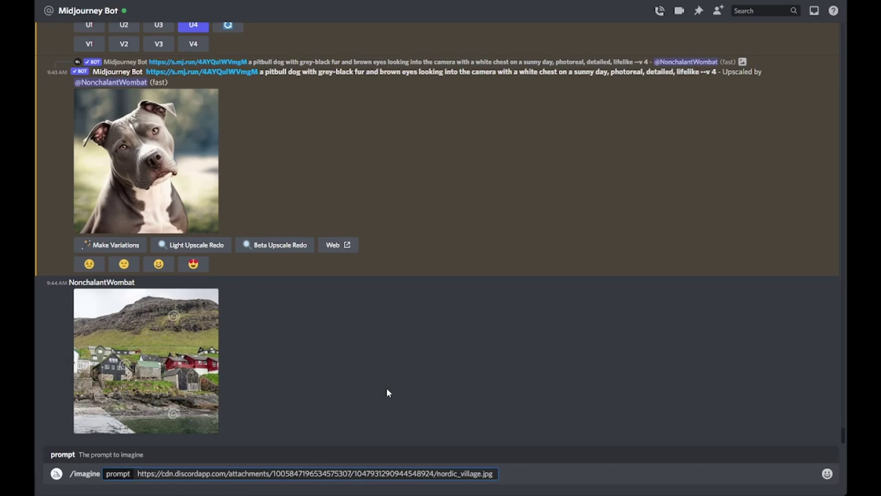
type("a nordic village on a river")
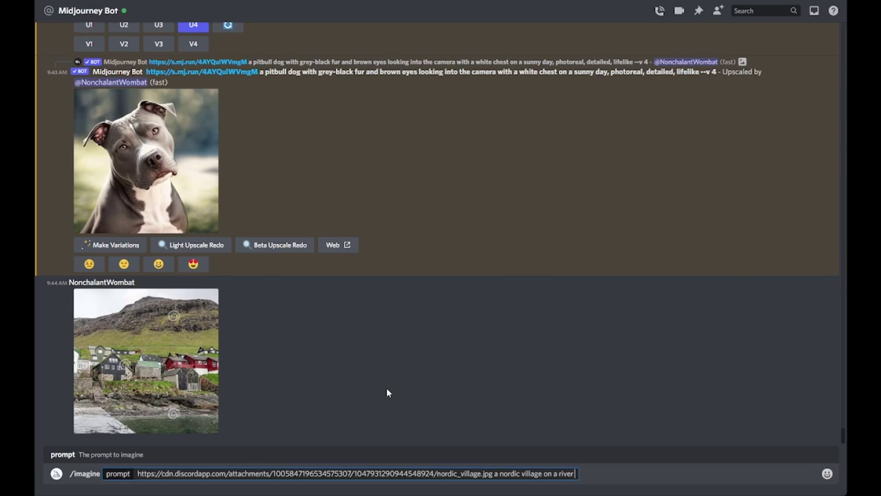
type(" near cliffs")
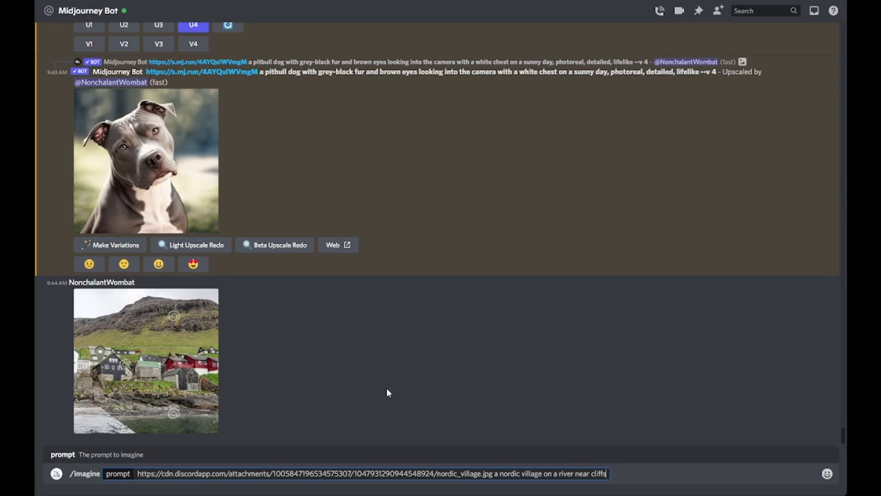
type(" on an overca")
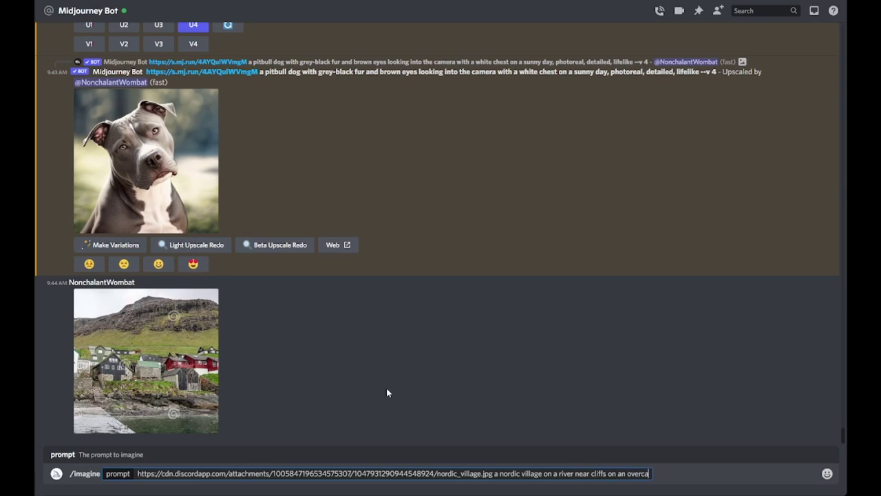
type("st day, h")
key("BackSpace")
type("photoreal")
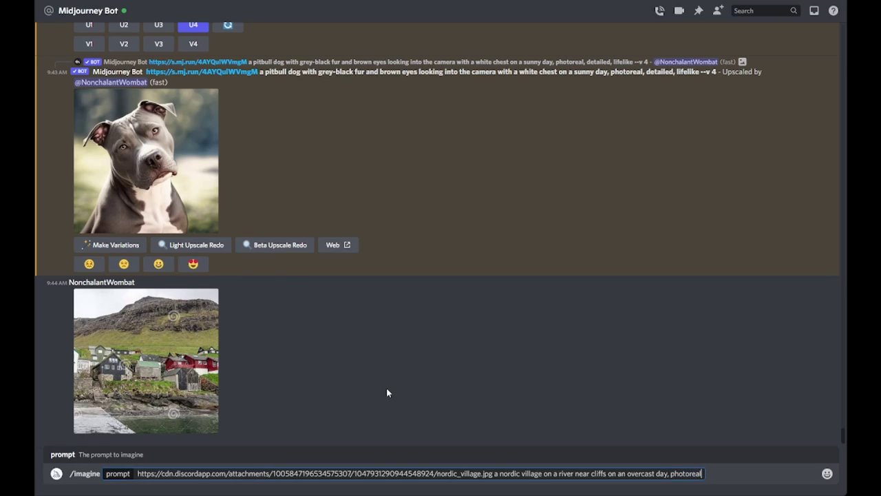
type(" detailed lifelike --")
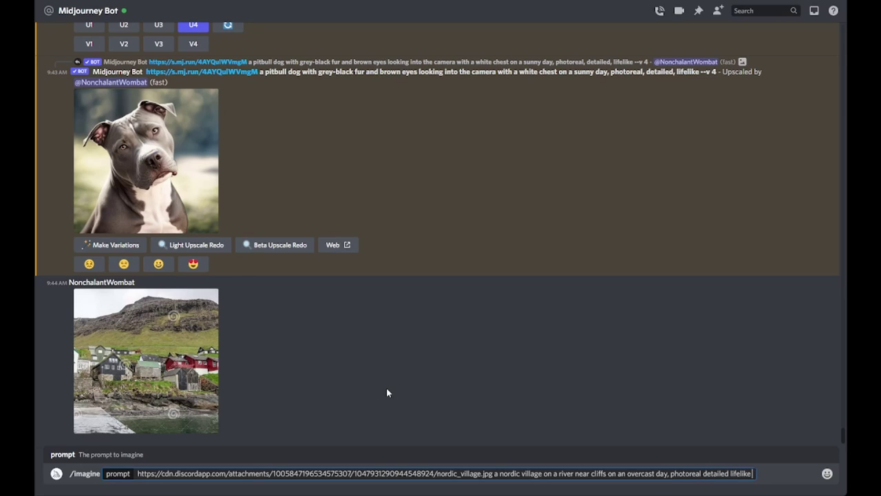
type("v 4")
key("Return")
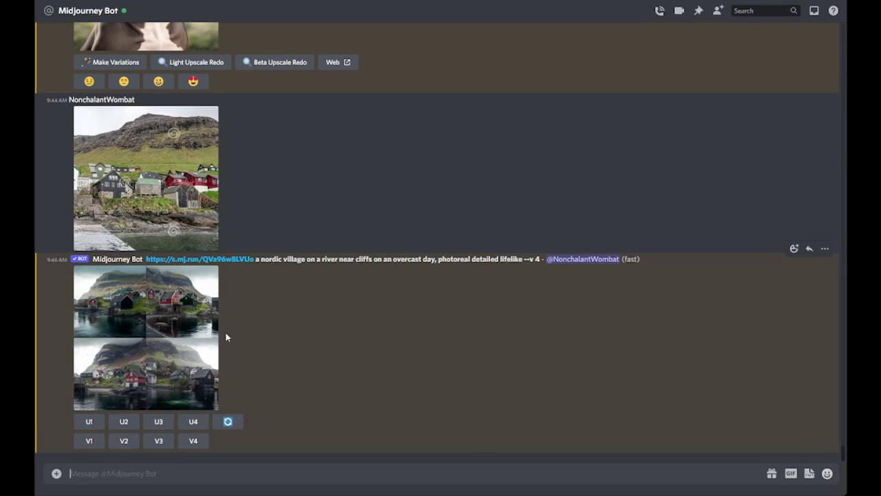
left_click(188, 344)
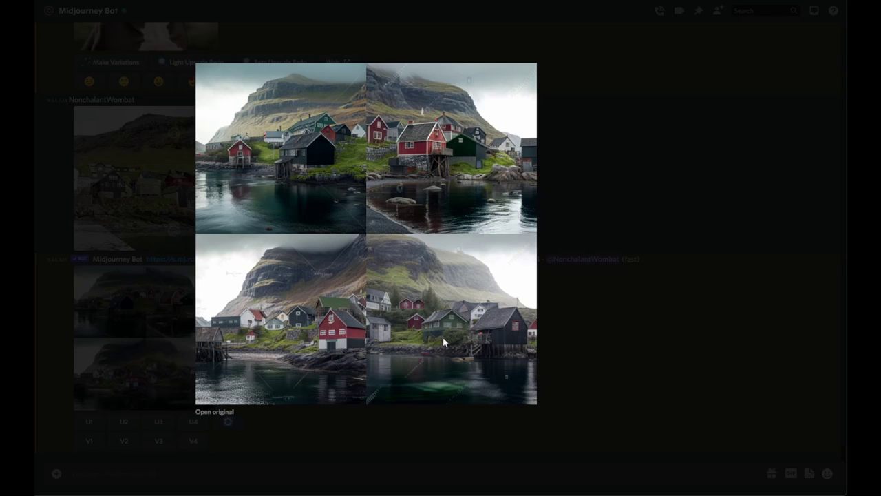
left_click(571, 344)
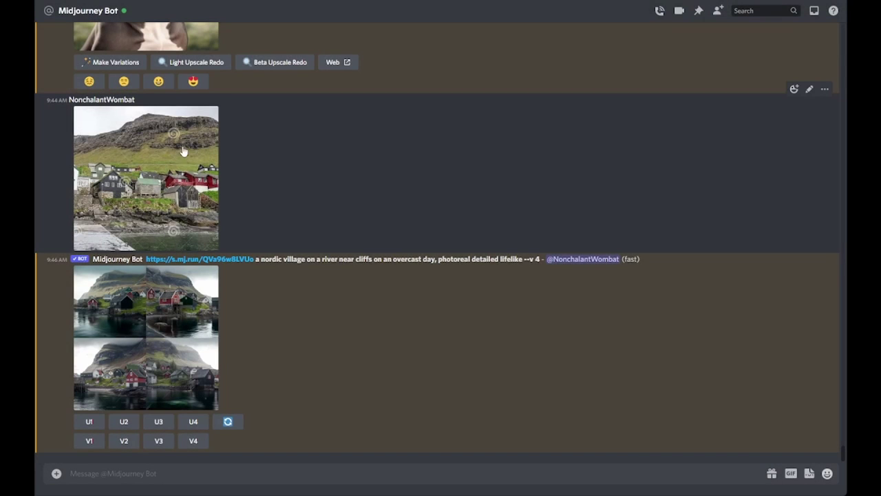
left_click(202, 330)
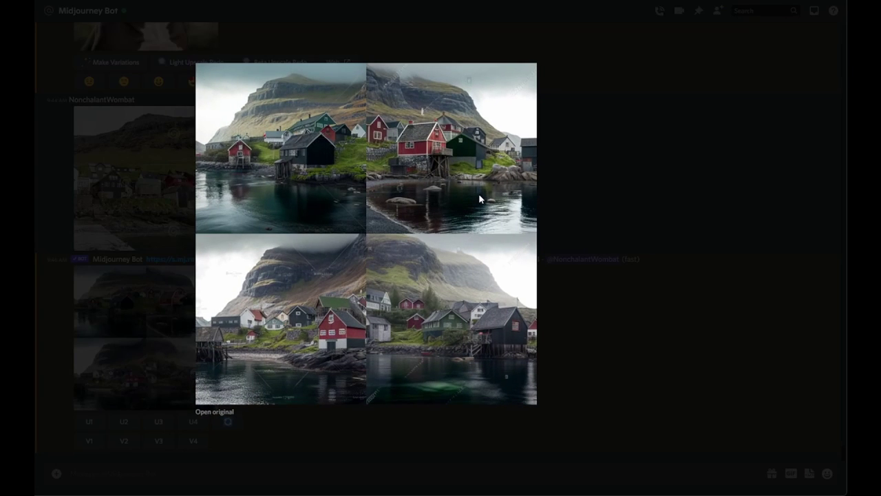
Close the grid preview, upscale the second village image with U2, and view it enlarged
left_click(696, 320)
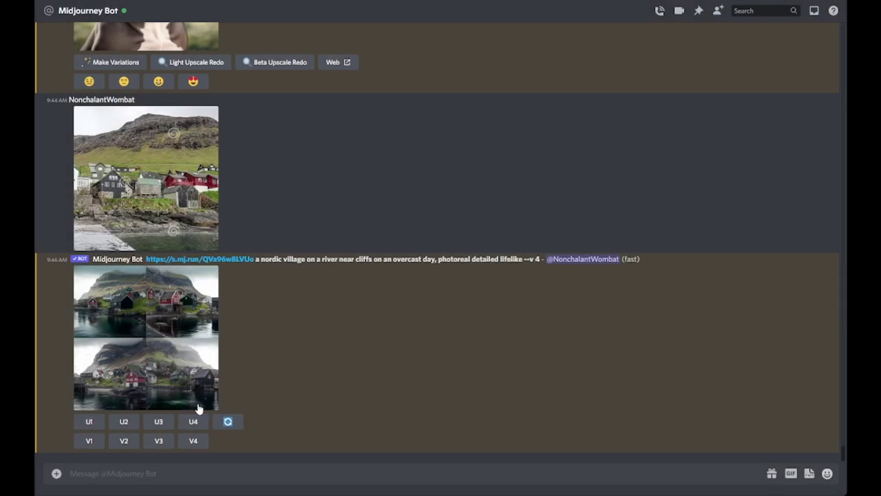
left_click(124, 422)
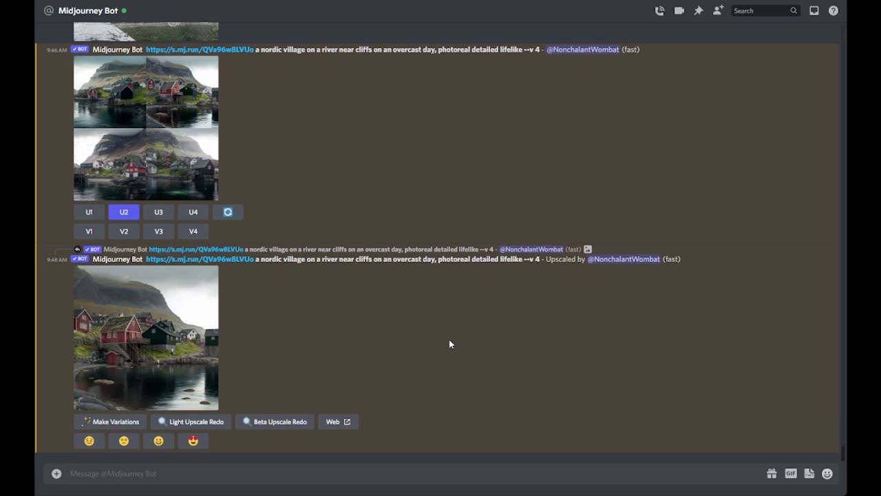
left_click(174, 340)
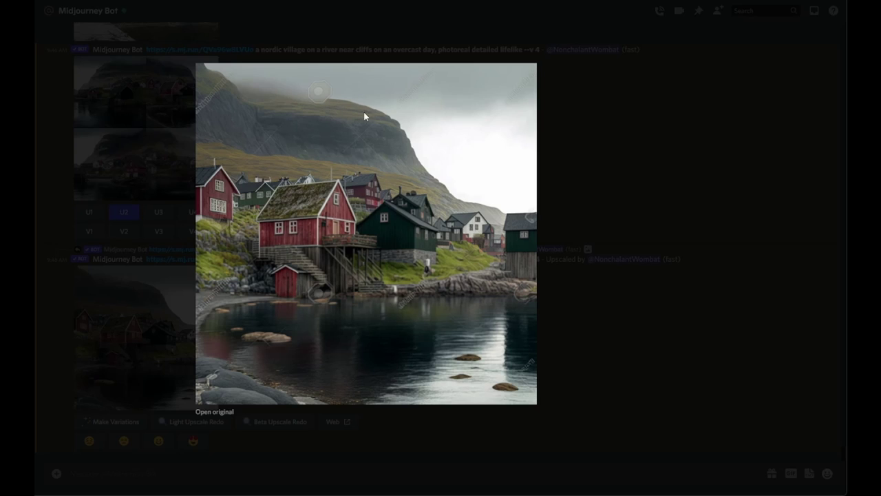
key("Escape")
scroll(458, 332, "up", 5)
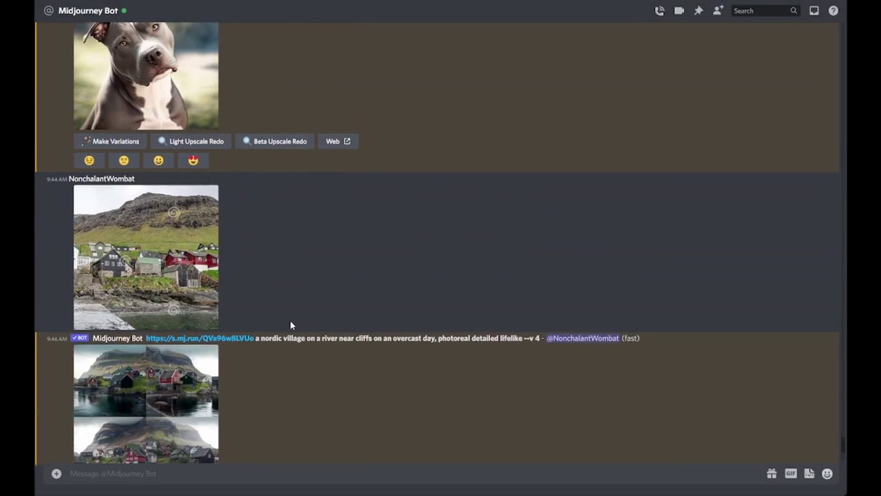
left_click(192, 270)
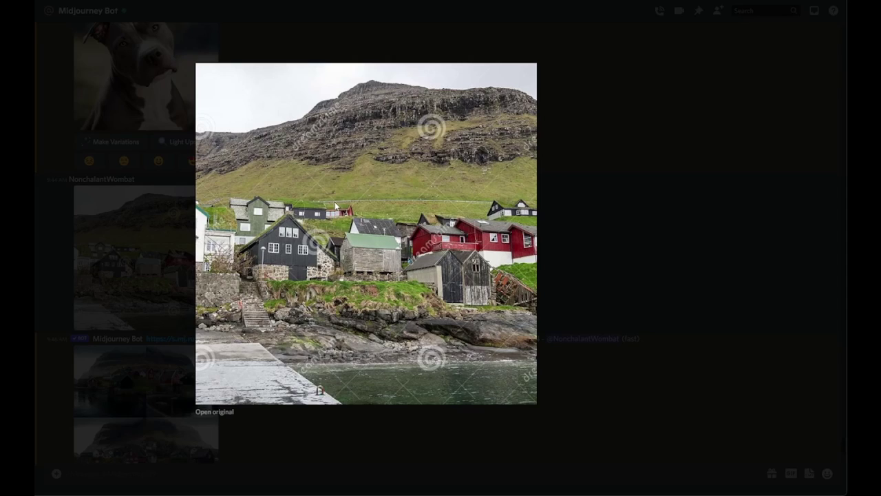
key("Escape")
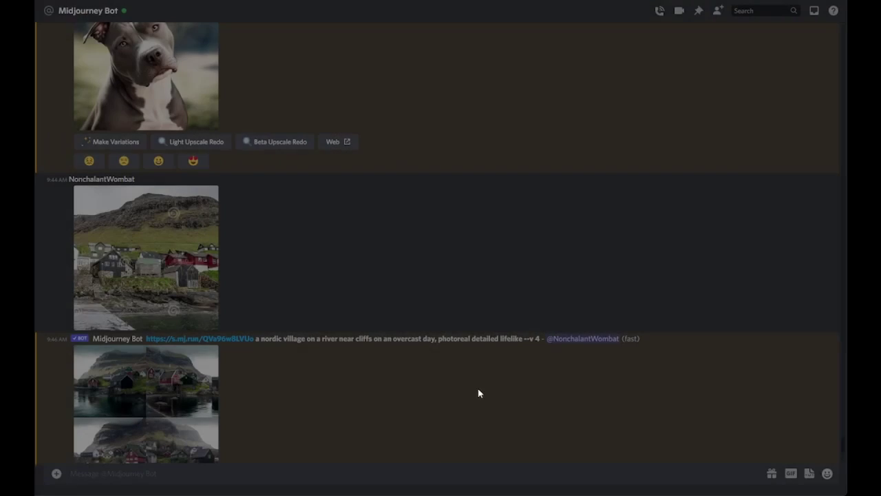
scroll(301, 351, "down", 5)
left_click(204, 370)
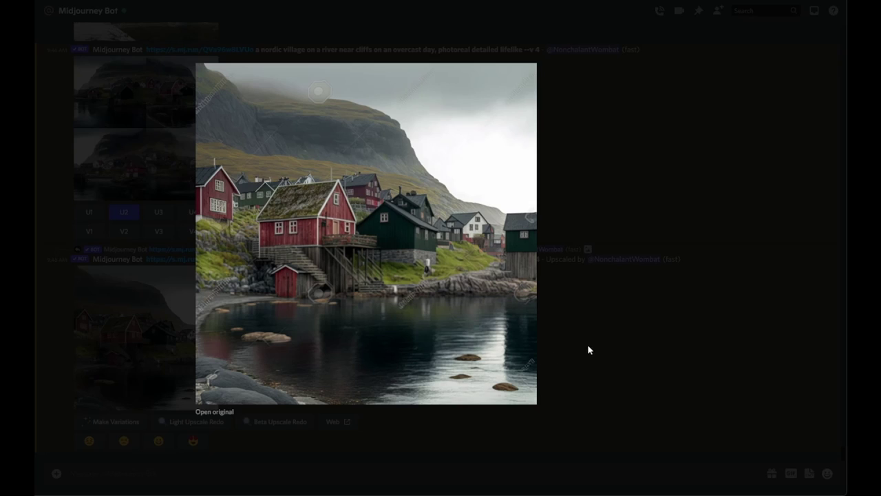
left_click(590, 351)
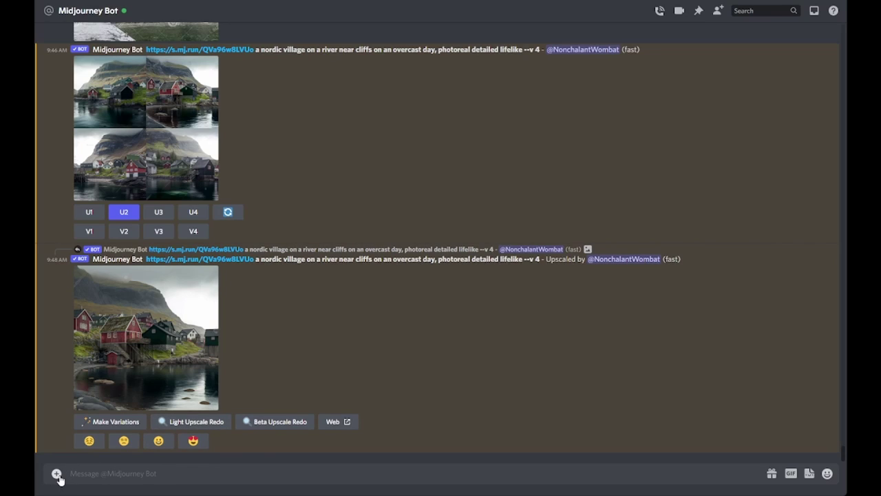
Upload Elf.png, the red-mohawked elf portrait, as a new message in the bot DM
left_click(57, 473)
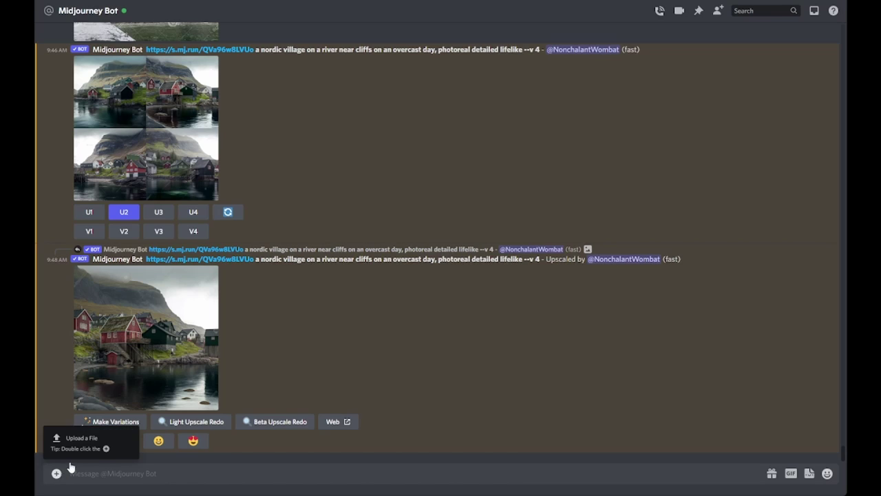
key("Escape")
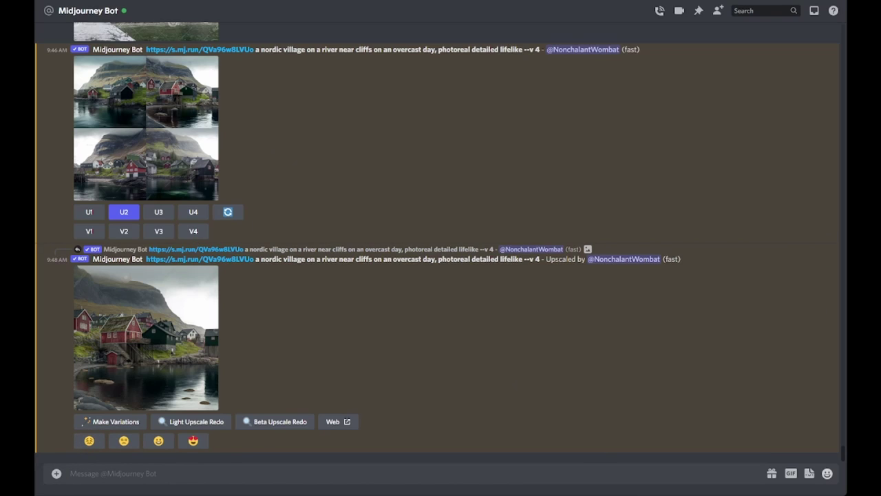
left_click_drag(618, 495, 618, 489)
key("Return")
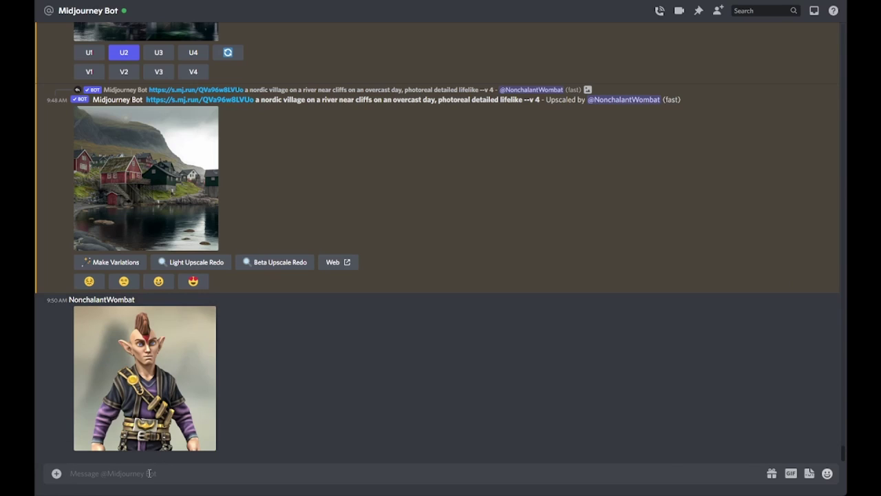
Start an /imagine prompt that begins with the uploaded Elf.png image link
type("/i")
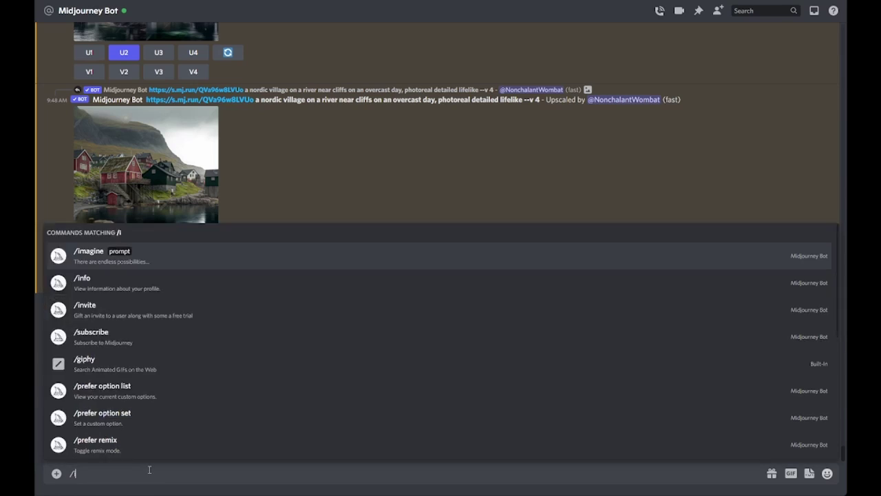
type("magine")
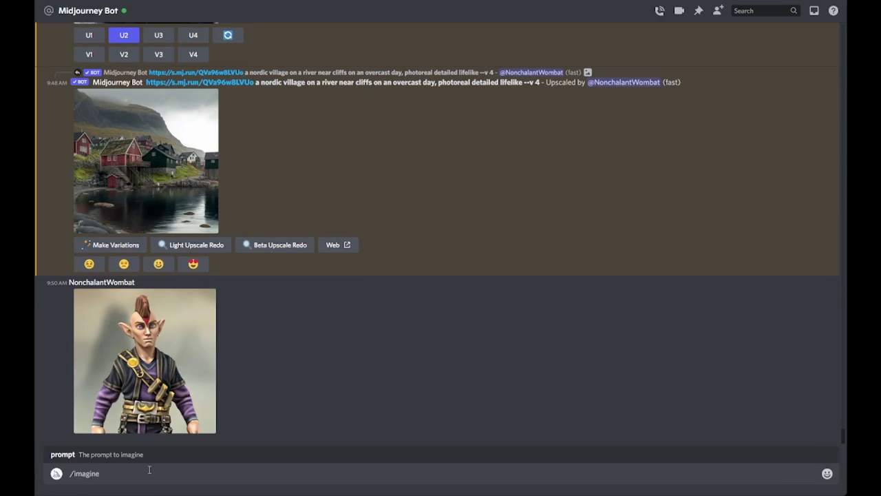
right_click(134, 370)
left_click(175, 462)
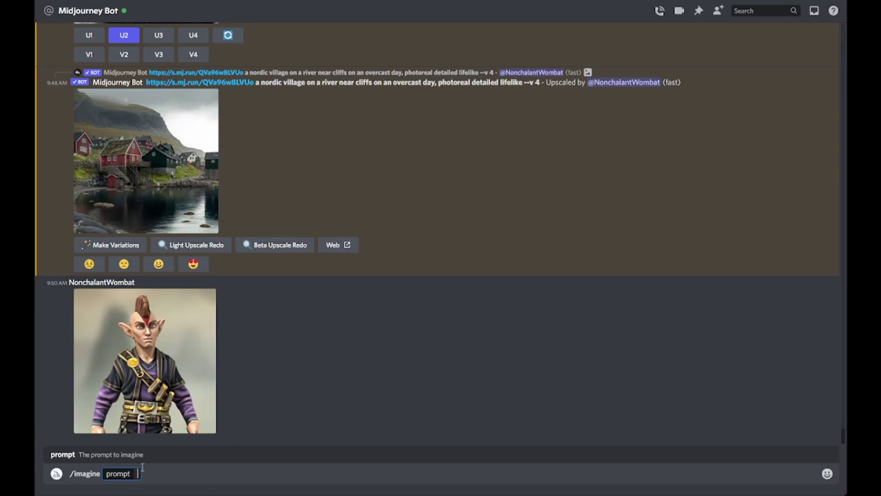
key("ctrl+v")
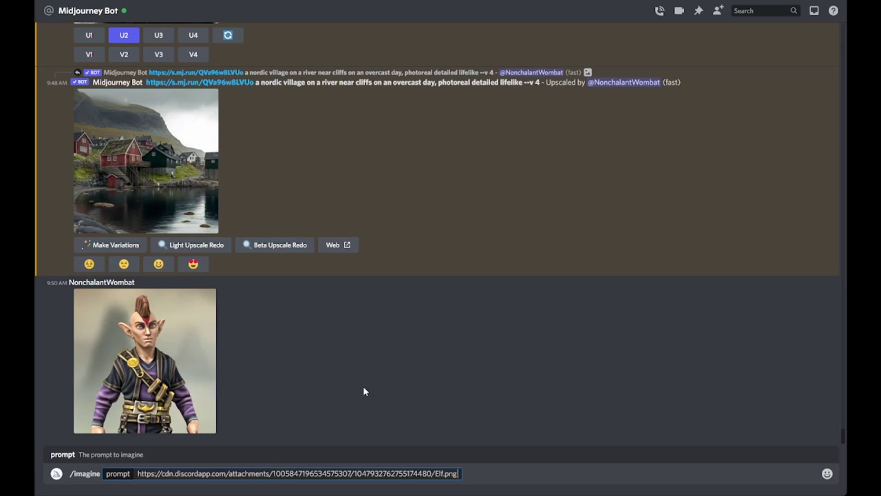
Finish the prompt as 'a tan elf with purple and blue clothes and a brown mowhawk --v 4 --q 2' and send
type("a tan elf with ")
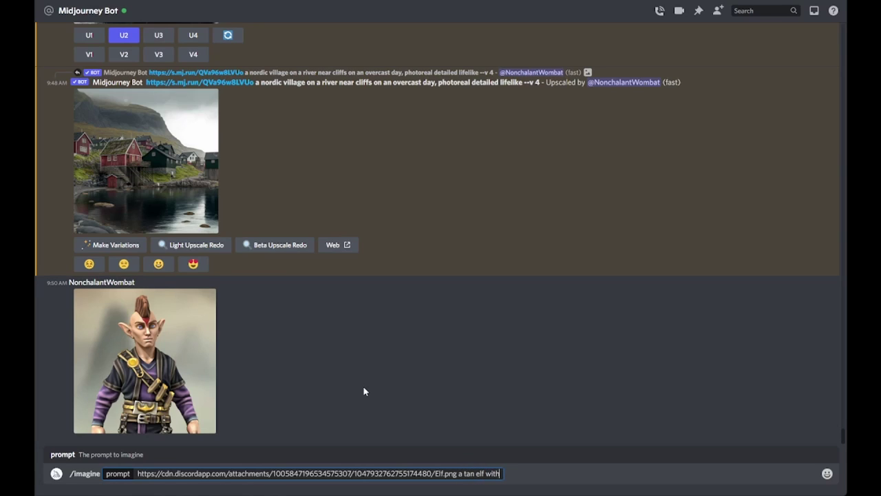
type("purple and")
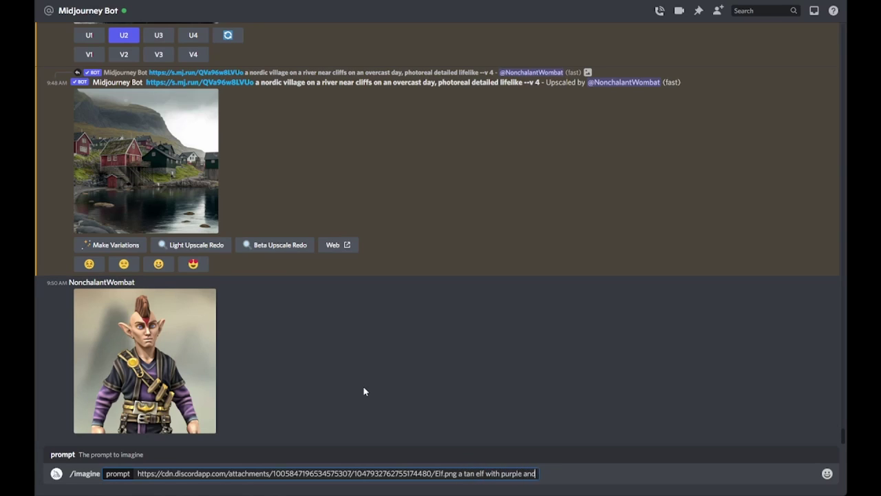
type(" blue clothes ")
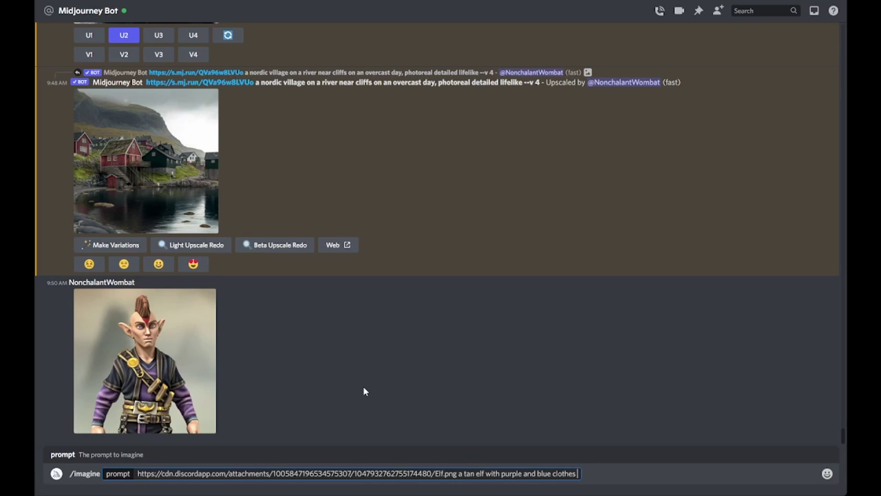
type("and a brown mowa")
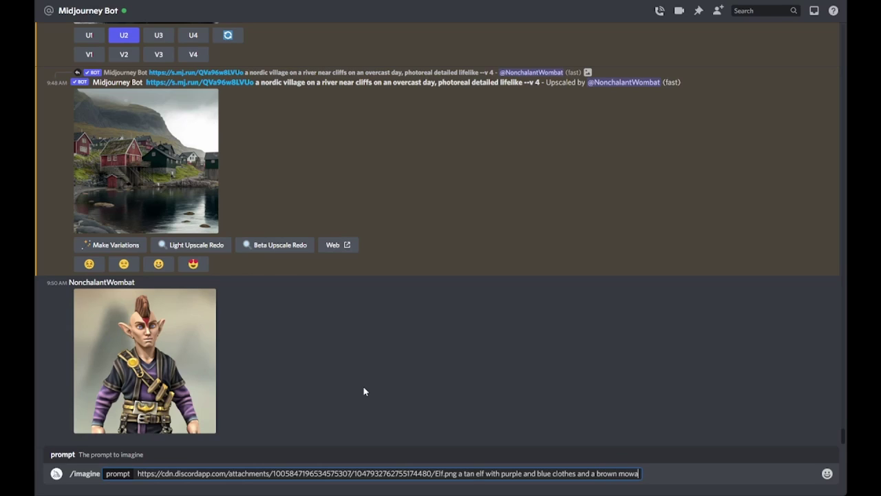
key("BackSpace")
type("hawk --v 4")
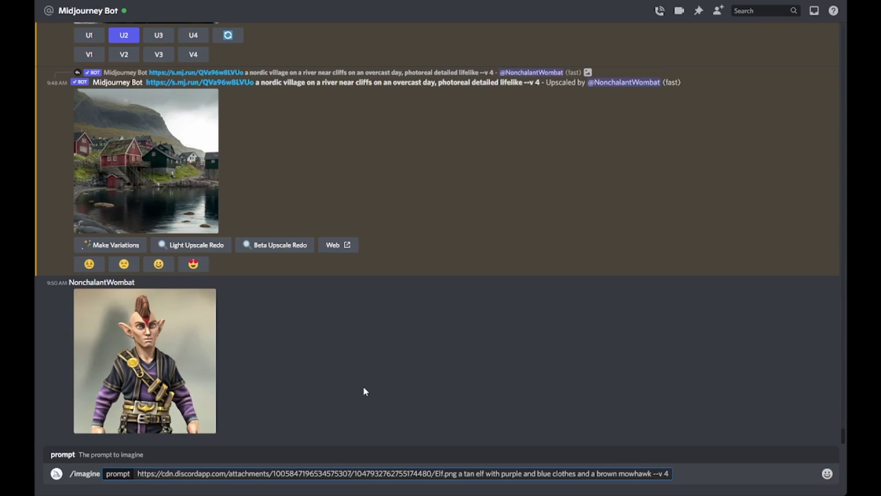
type(" --q 2")
key("Return")
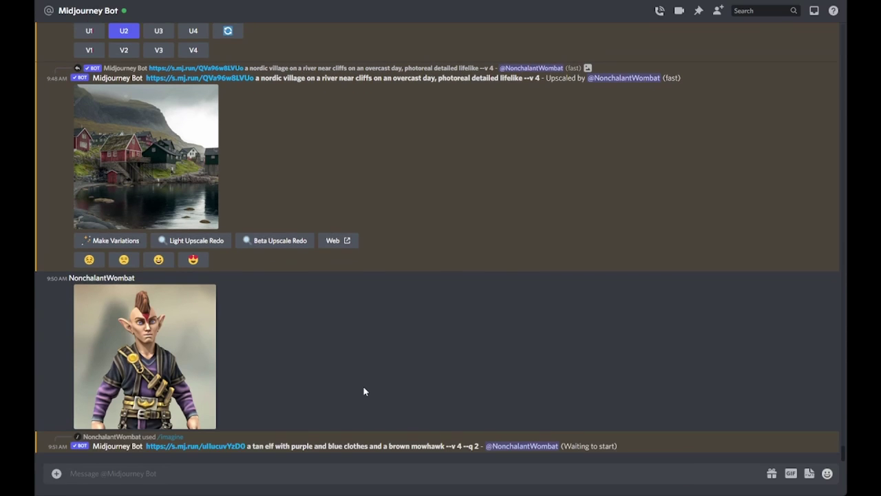
Enlarge the bot's 2x2 grid of tan, purple-mohawked elves in blue armor
left_click(224, 319)
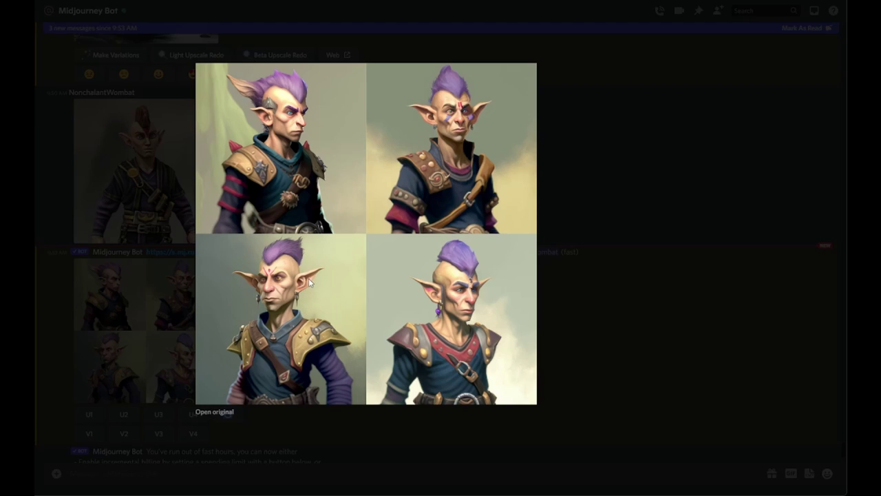
Close the elf grid viewer and open the upscaled purple-mohawk elf portrait full size
left_click(601, 294)
left_click(178, 318)
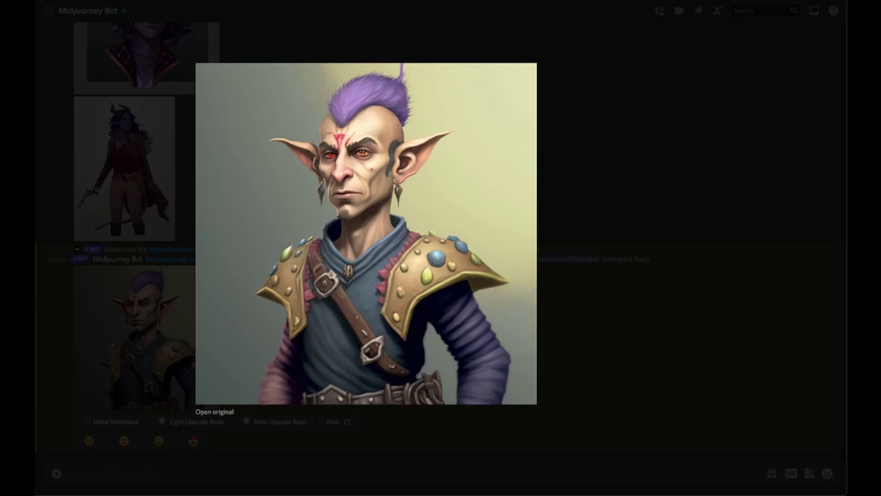
left_click(597, 277)
left_click(111, 360)
Close the elf preview, scroll up to the two tiefling reference images, and focus the message box
left_click(600, 346)
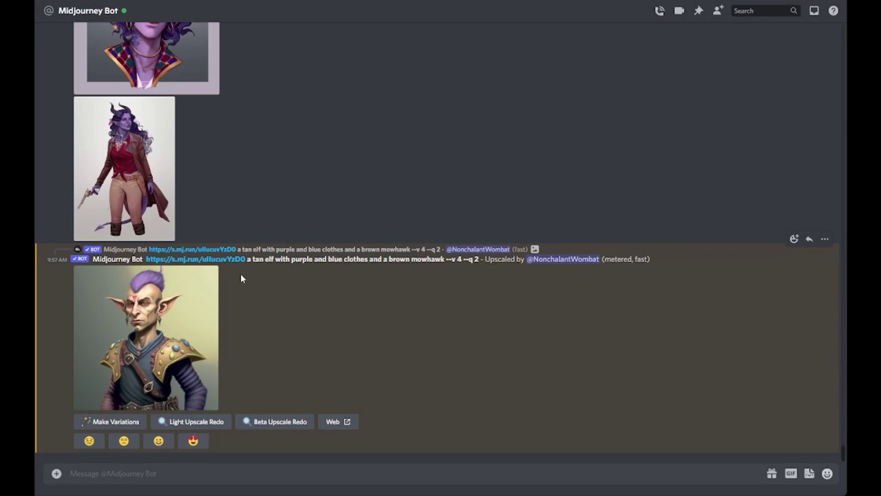
scroll(237, 279, "up", 3)
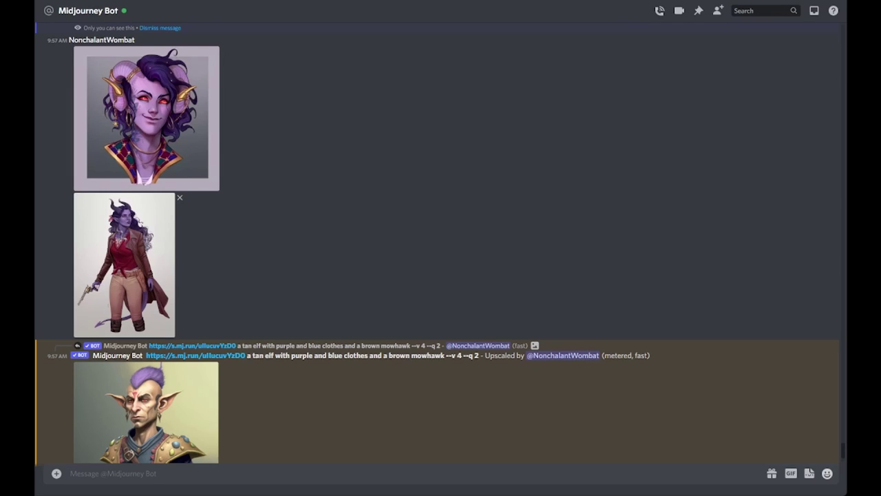
left_click(108, 476)
Start an /imagine prompt containing the links of both tiefling reference images
type("/imagine prompt")
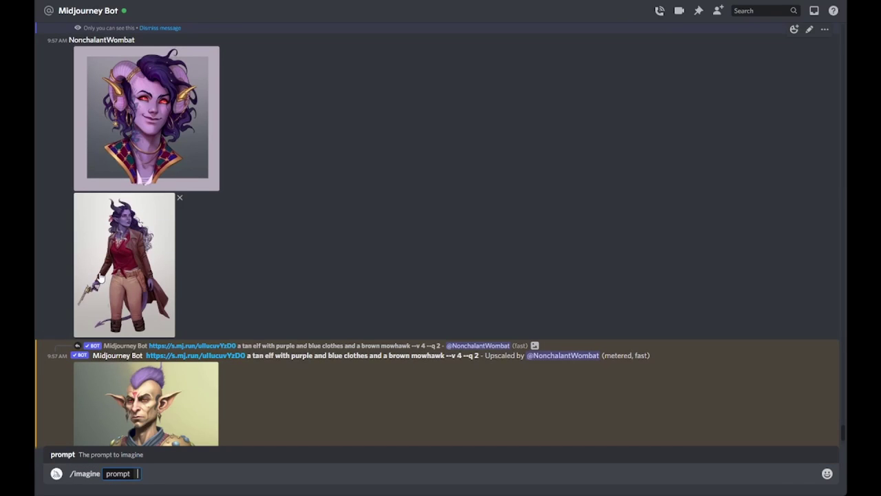
right_click(115, 145)
left_click(155, 345)
key("ctrl+v")
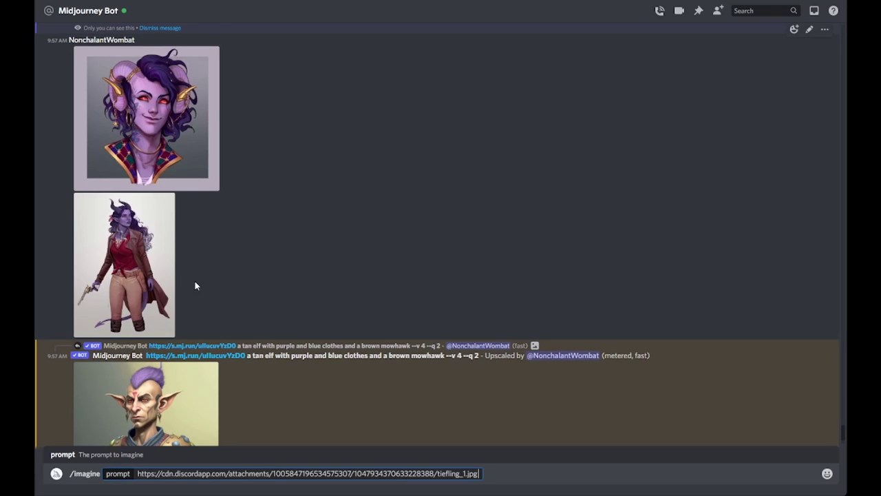
right_click(128, 250)
left_click(162, 455)
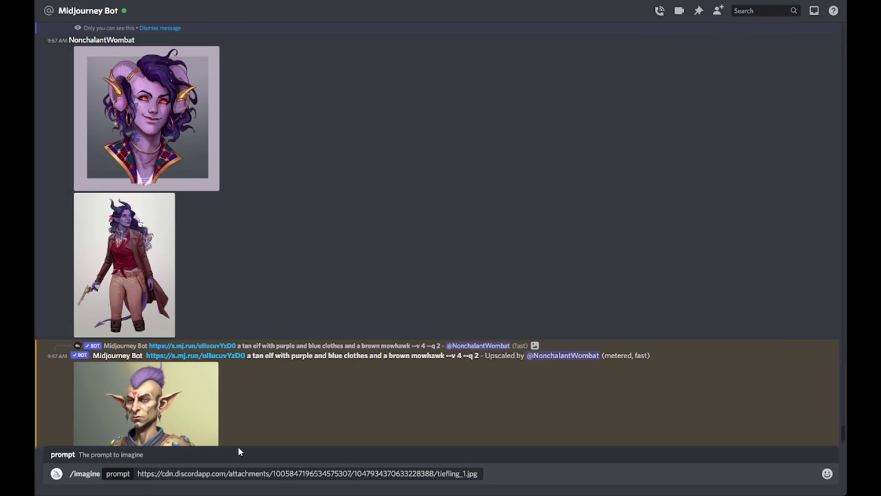
left_click(485, 475)
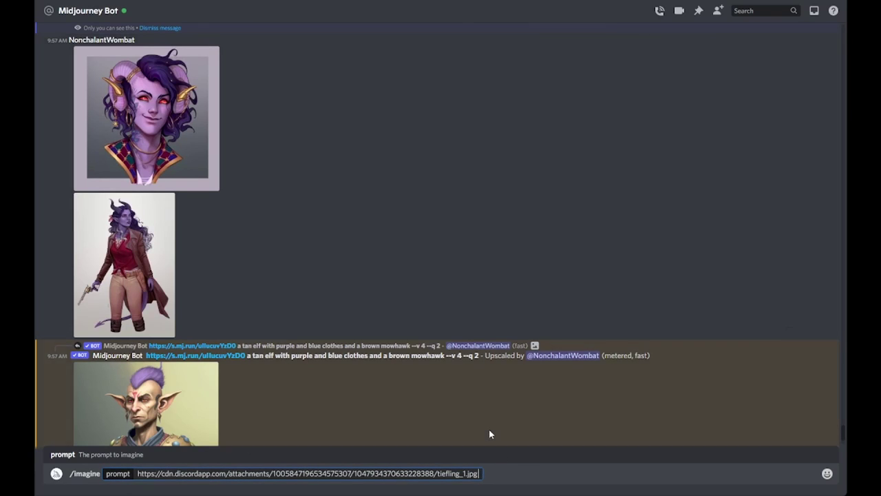
key("BackSpace")
key("ctrl+v")
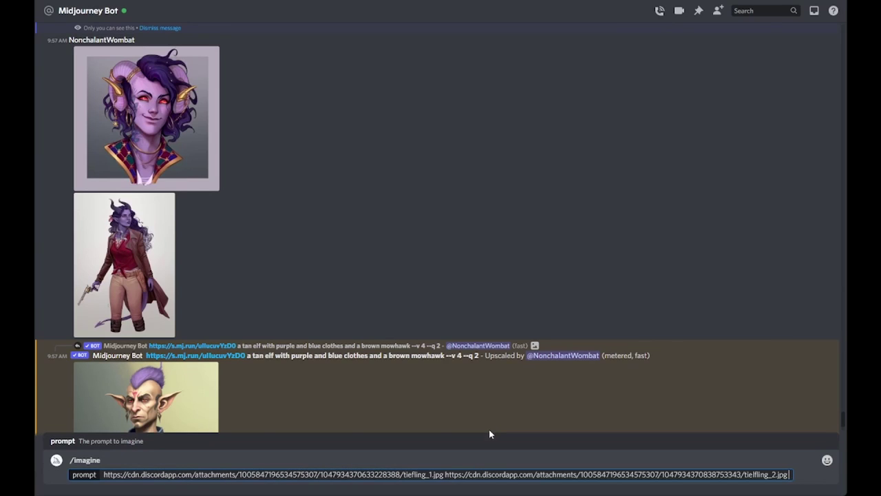
Describe a purple tiefling woman with black cape, red vest and staff on a starry cliff, add --v 4 --q 2, and submit
type("a purple")
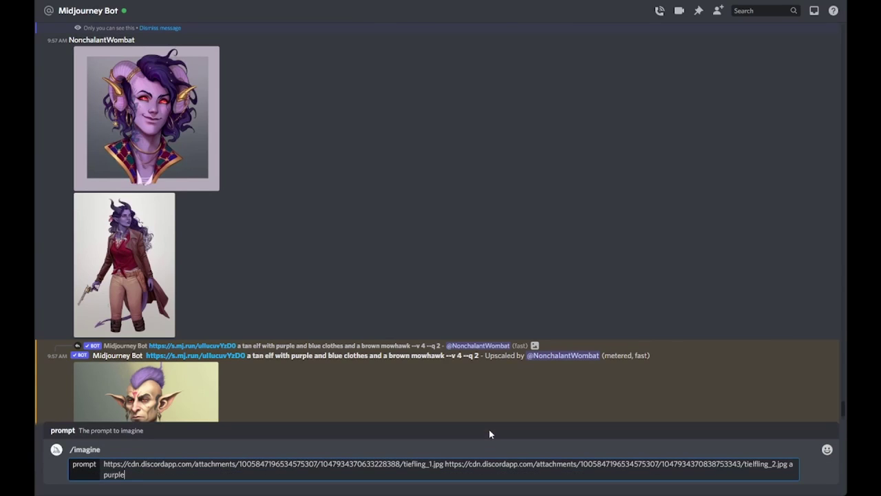
type(" tiefling woman with a black cape and a red ves")
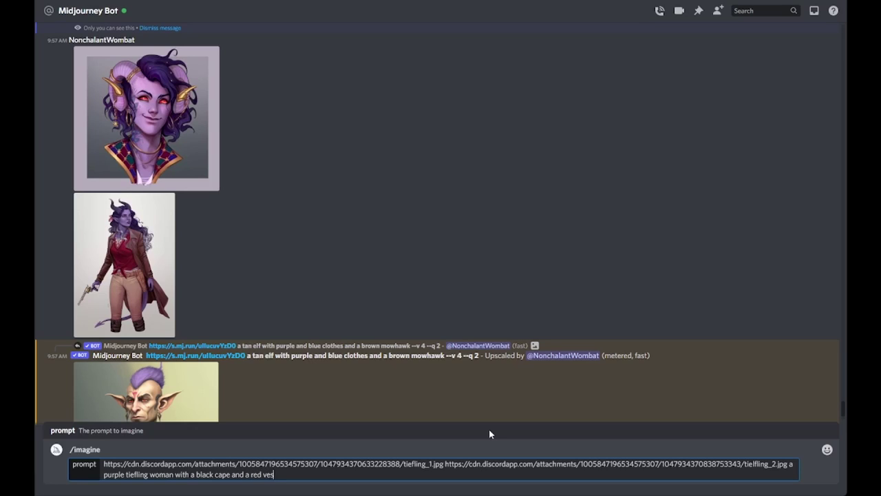
type("t holding a staff and standing")
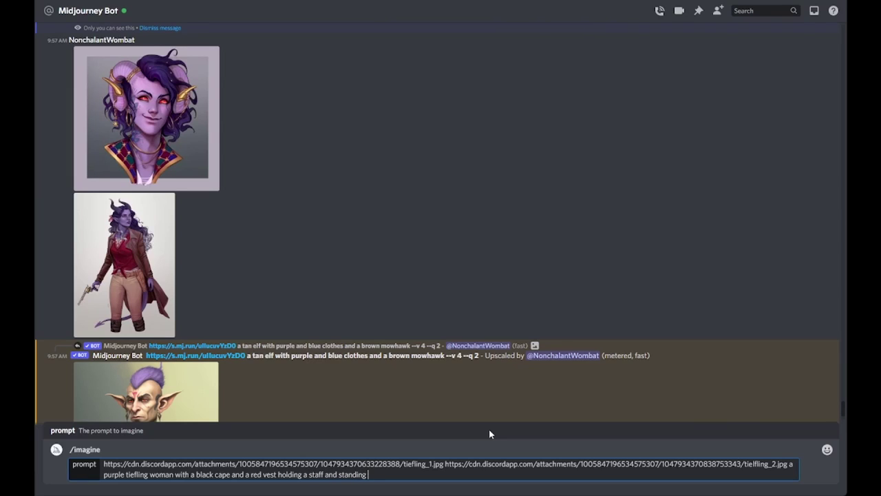
type(" on a cliff during a starry night sky")
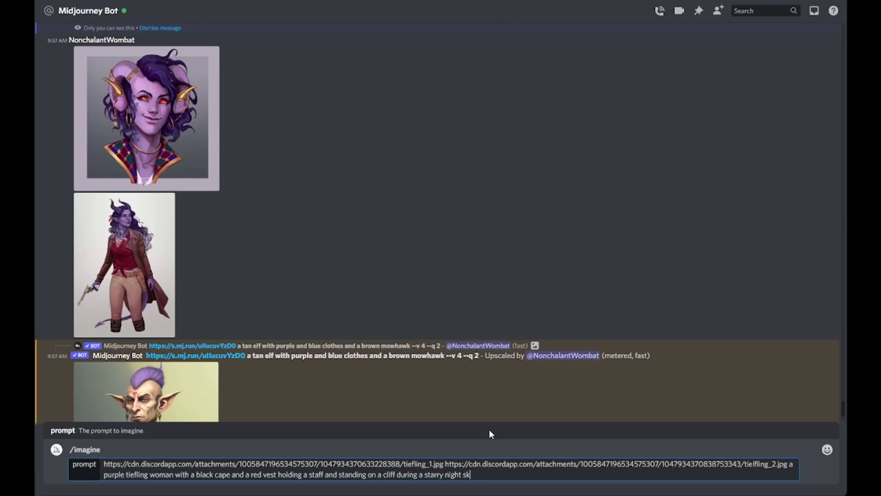
double_click(408, 472)
type("in front of a")
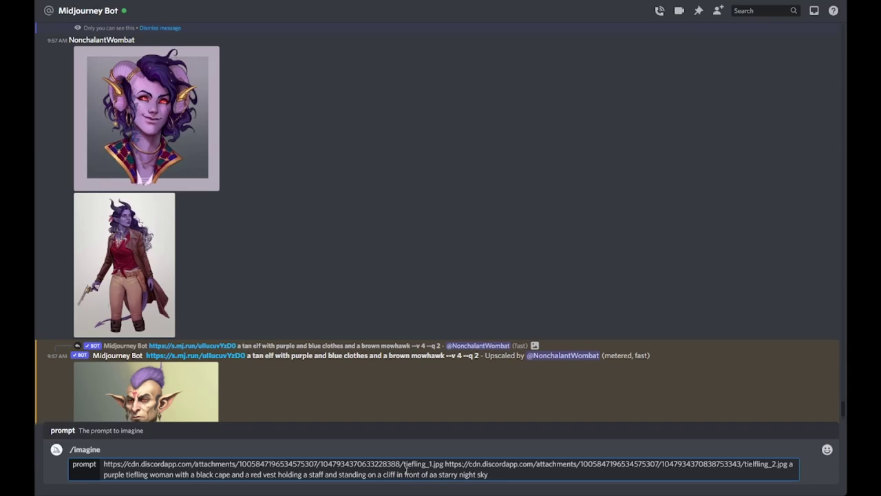
key("BackSpace")
left_click(511, 474)
type("--v 4 --q 2")
key("Return")
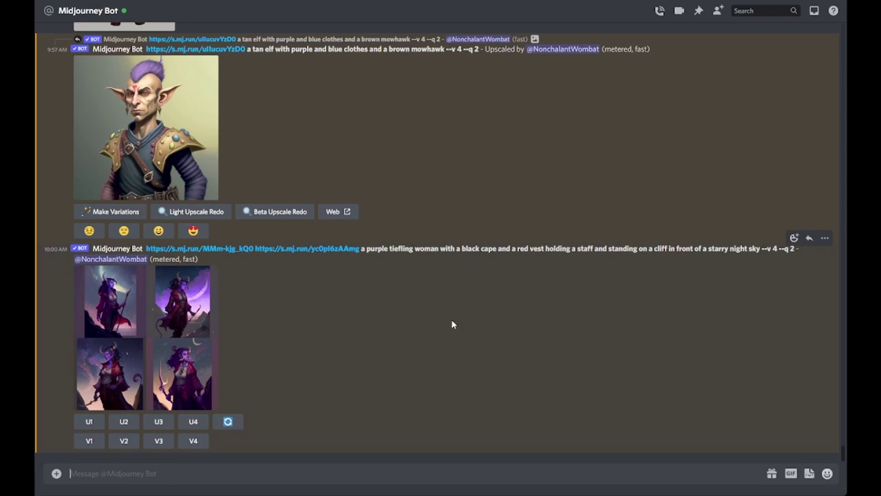
Enlarge the four-image purple tiefling grid to inspect it, then close the viewer
left_click(192, 328)
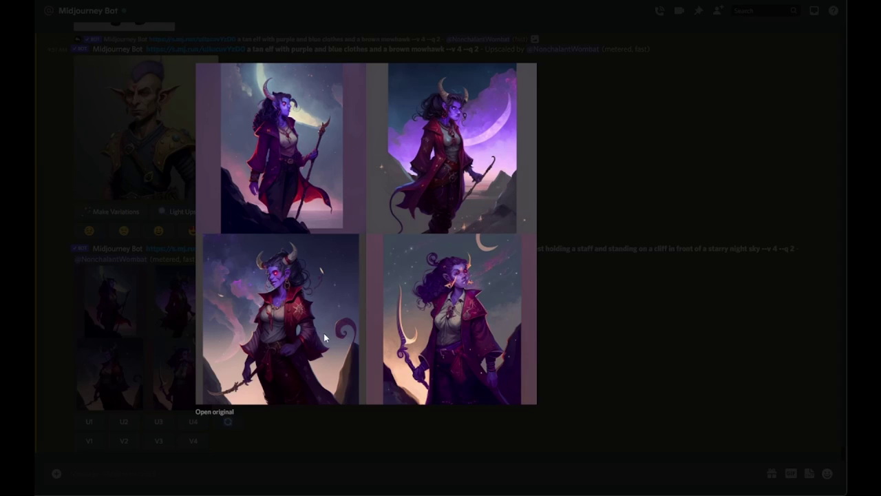
left_click(604, 351)
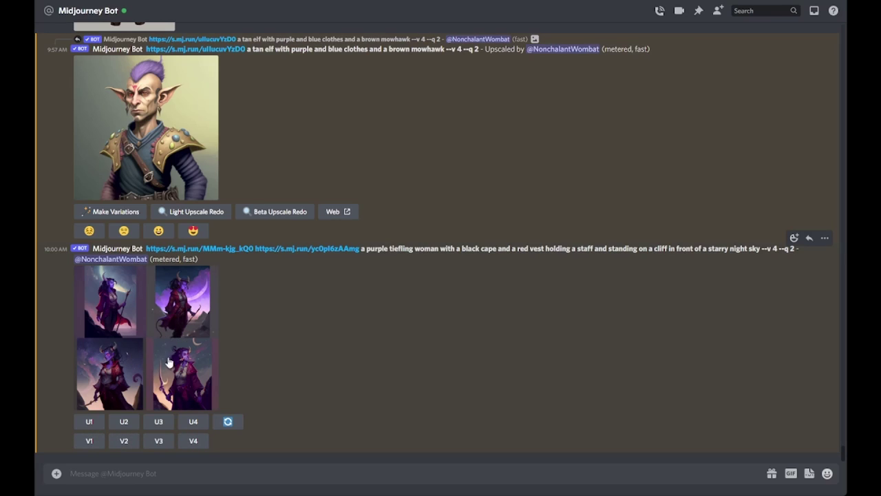
Upscale tiefling image U3 and open the horned red-coated tiefling result full size
left_click(162, 423)
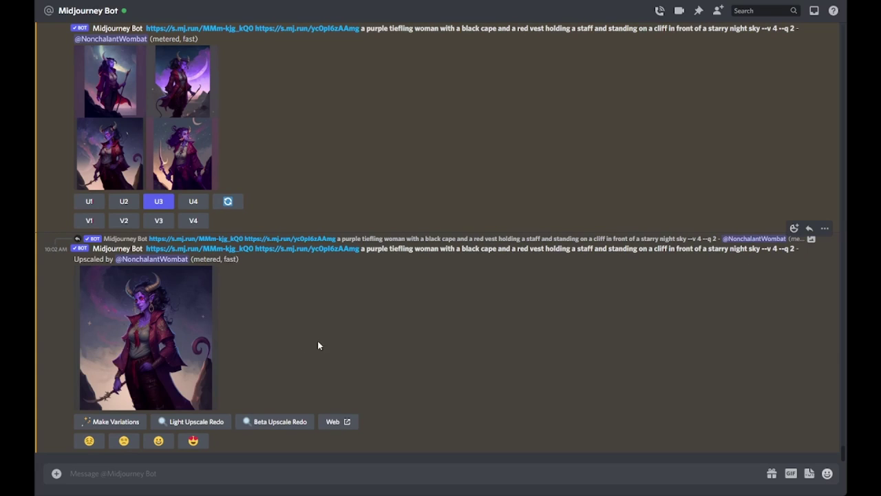
left_click(152, 338)
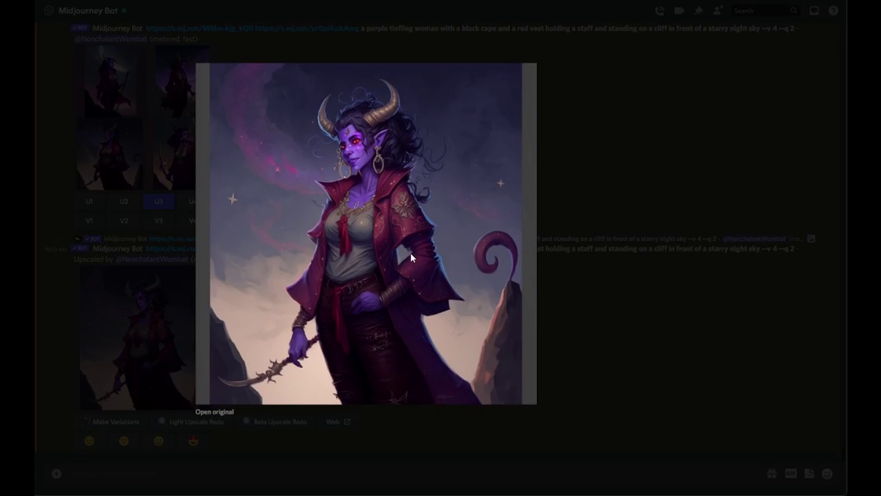